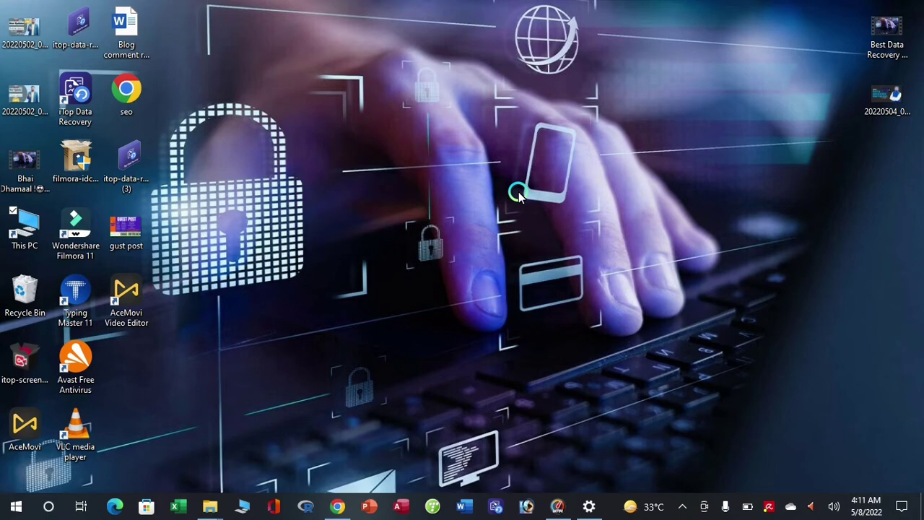
Step: Switch to Chrome and examine the iTop Screen Recorder page's recording uses, game mode, feature list and three-step recording guide
{"action": "left_click", "coordinate": [326, 511]}
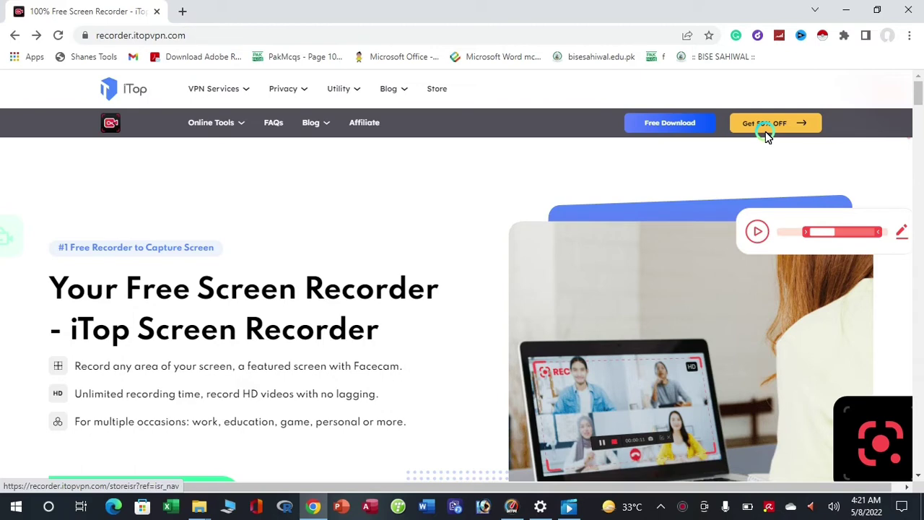
{"action": "scroll", "coordinate": [763, 149], "scroll_direction": "down", "scroll_amount": 4}
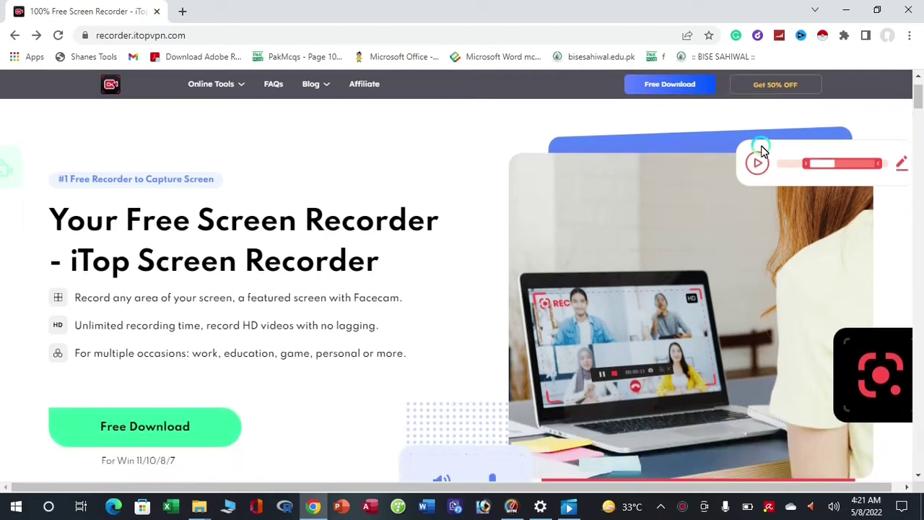
{"action": "scroll", "coordinate": [763, 149], "scroll_direction": "down", "scroll_amount": 3}
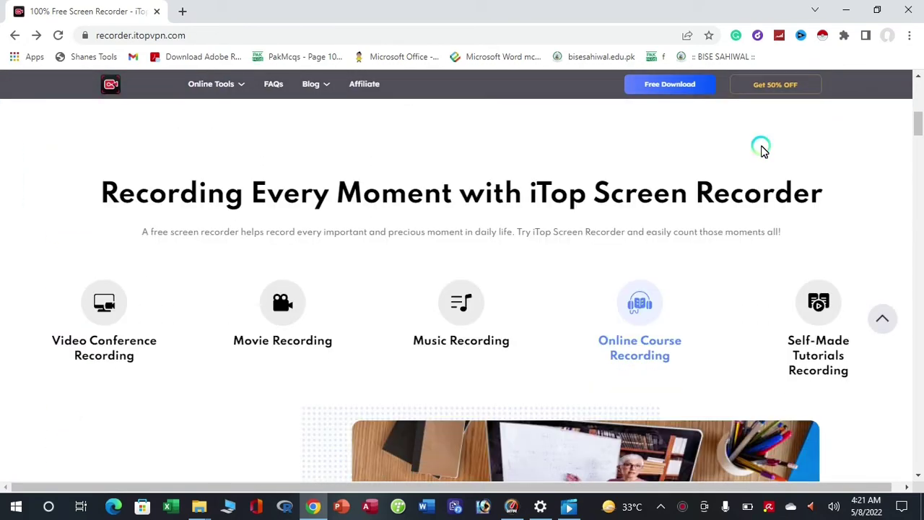
{"action": "scroll", "coordinate": [763, 149], "scroll_direction": "down", "scroll_amount": 1}
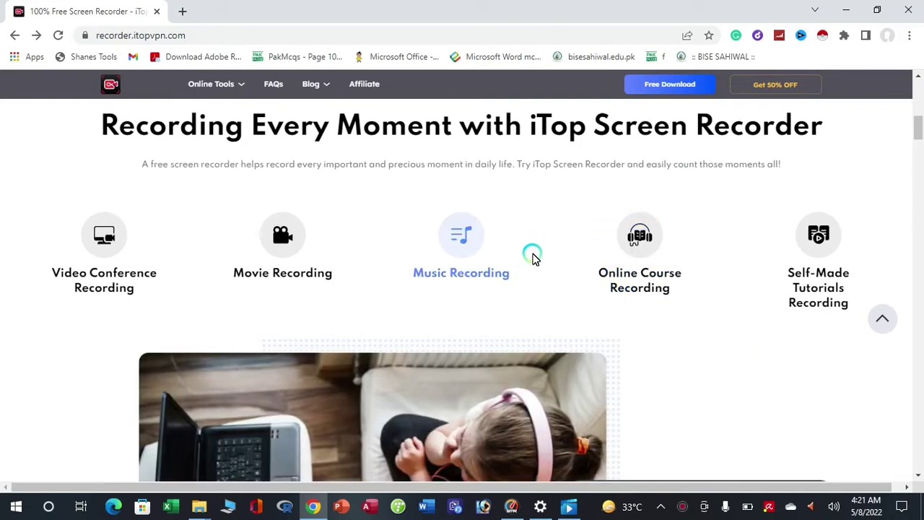
{"action": "left_click", "coordinate": [614, 271]}
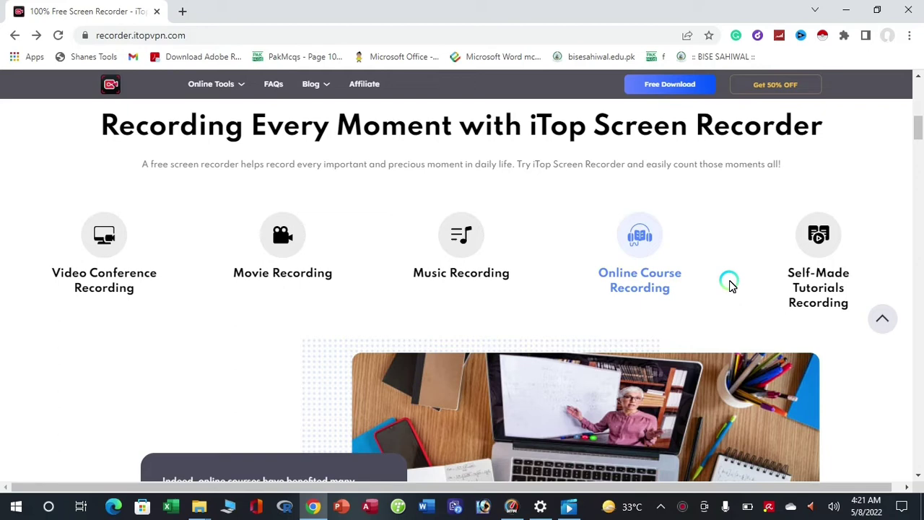
{"action": "scroll", "coordinate": [729, 285], "scroll_direction": "down", "scroll_amount": 7}
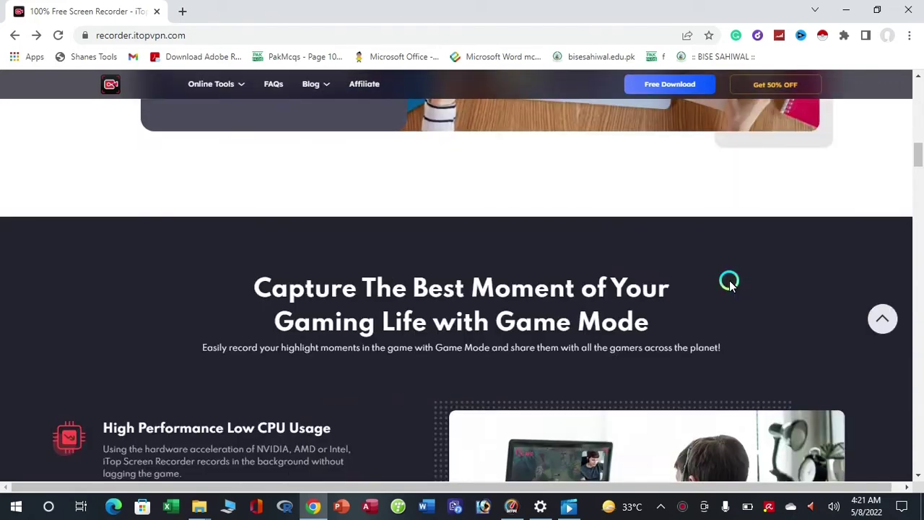
{"action": "scroll", "coordinate": [729, 283], "scroll_direction": "down", "scroll_amount": 1}
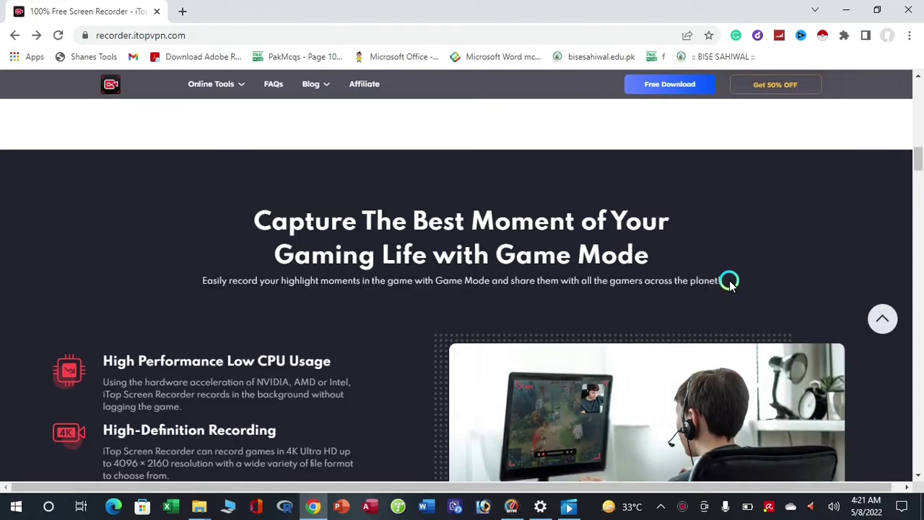
{"action": "scroll", "coordinate": [729, 285], "scroll_direction": "down", "scroll_amount": 1}
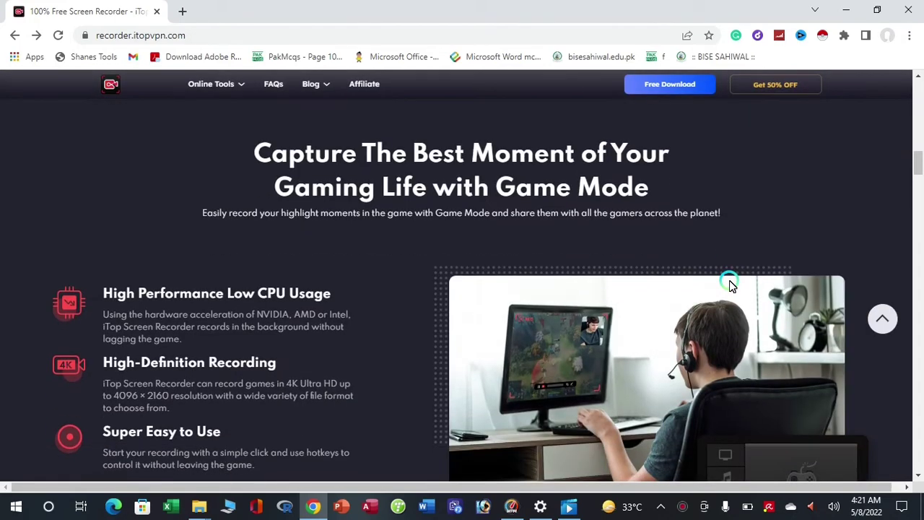
{"action": "scroll", "coordinate": [729, 284], "scroll_direction": "down", "scroll_amount": 1}
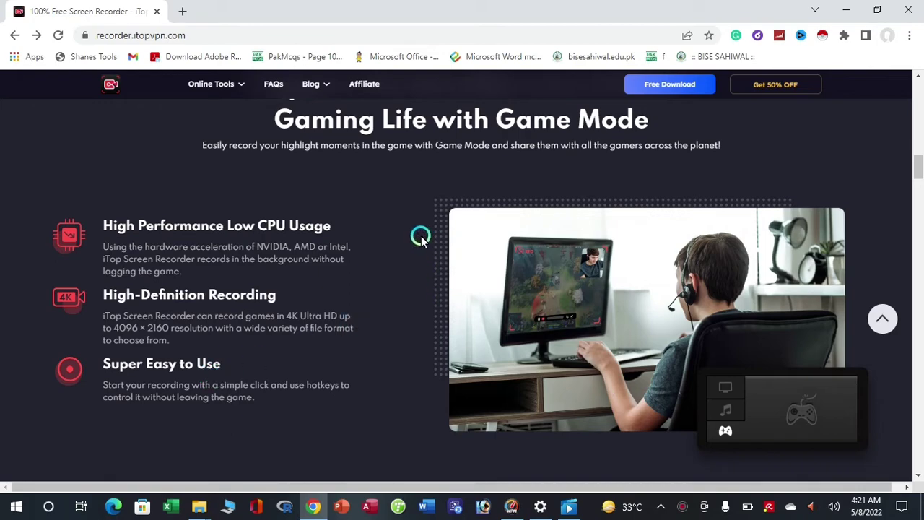
{"action": "scroll", "coordinate": [421, 240], "scroll_direction": "down", "scroll_amount": 10}
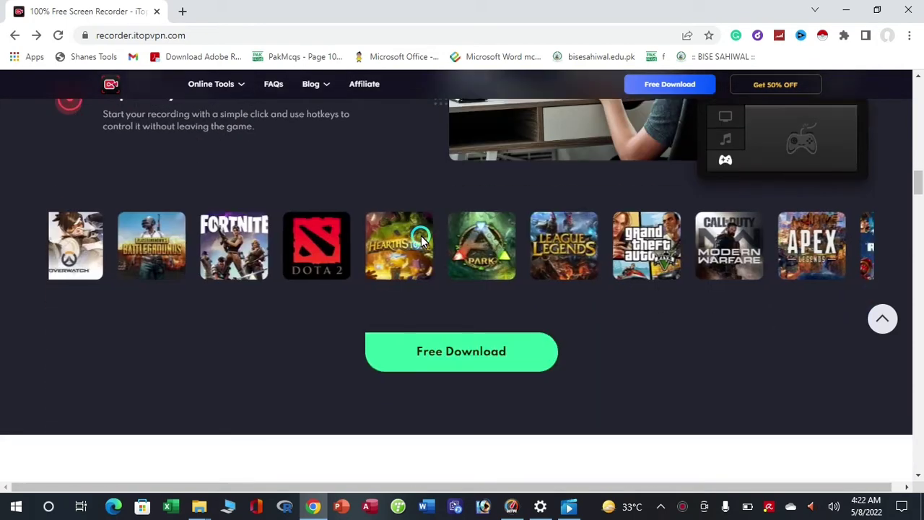
{"action": "scroll", "coordinate": [421, 241], "scroll_direction": "down", "scroll_amount": 8}
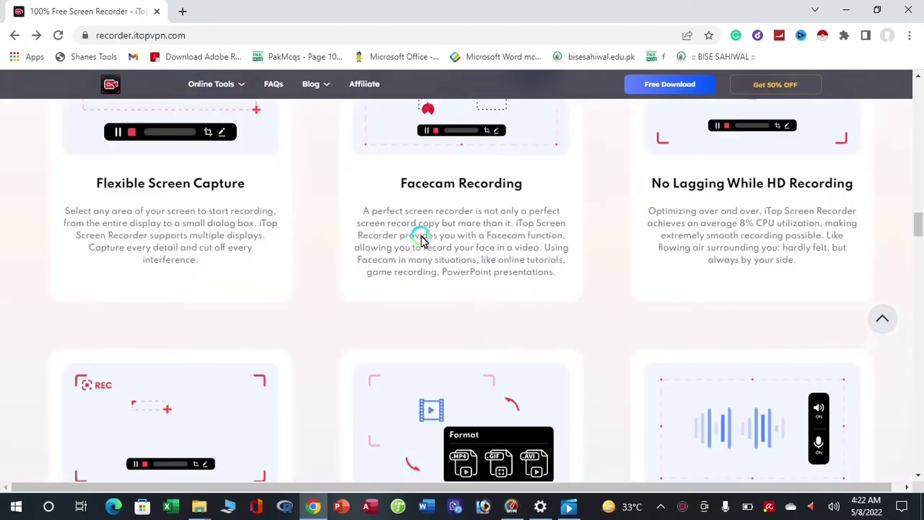
{"action": "scroll", "coordinate": [421, 240], "scroll_direction": "down", "scroll_amount": 2}
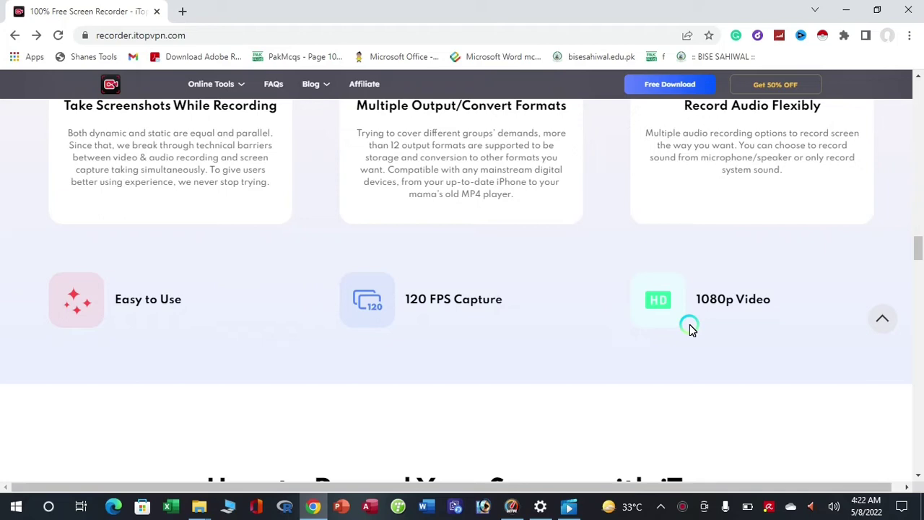
{"action": "scroll", "coordinate": [689, 324], "scroll_direction": "down", "scroll_amount": 1}
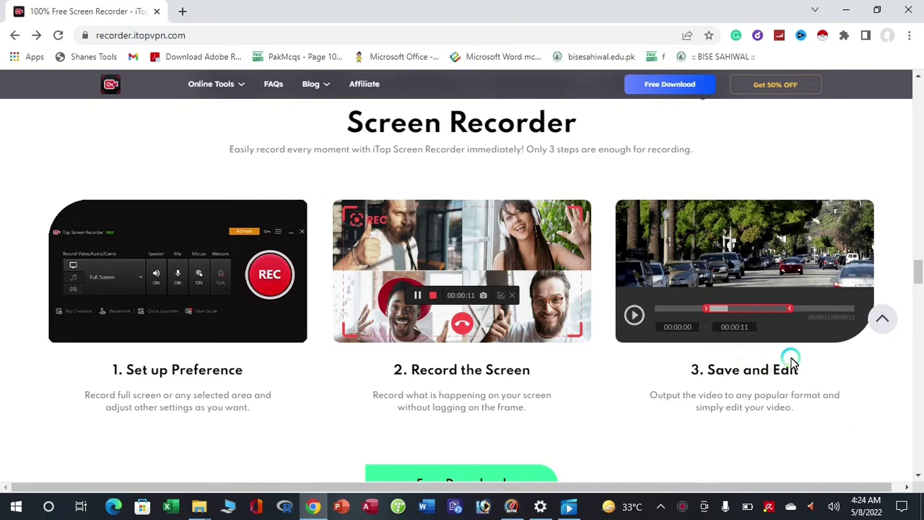
Step: Download the iTop Screen Recorder installer to the Desktop and run it, clearing the browser out of view
{"action": "left_click", "coordinate": [663, 94]}
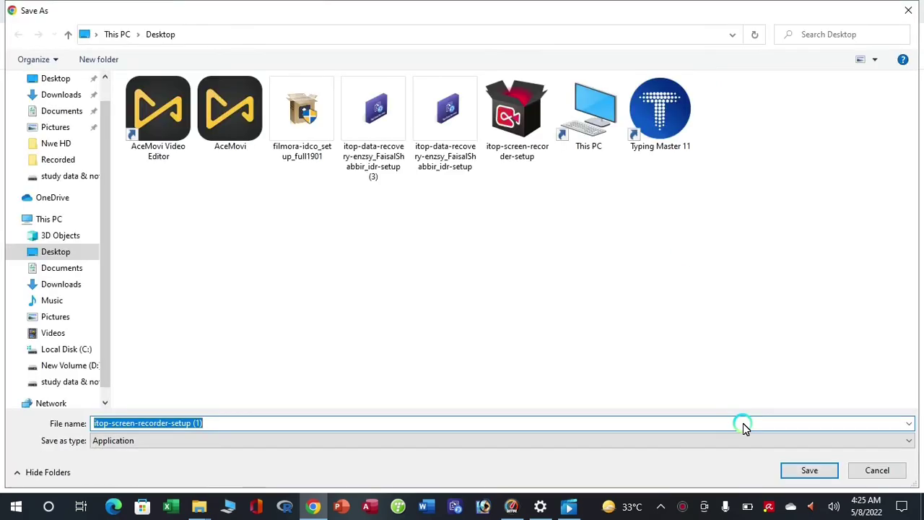
{"action": "left_click", "coordinate": [800, 469]}
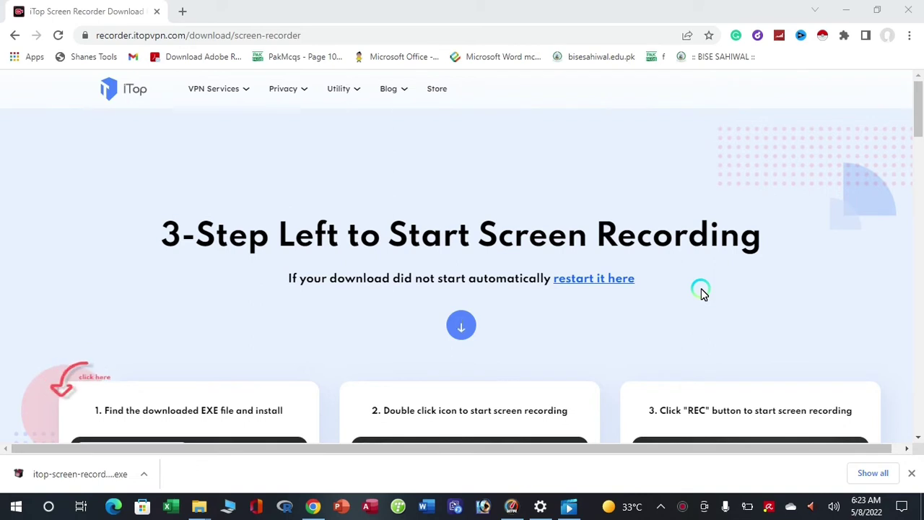
{"action": "left_click", "coordinate": [146, 474]}
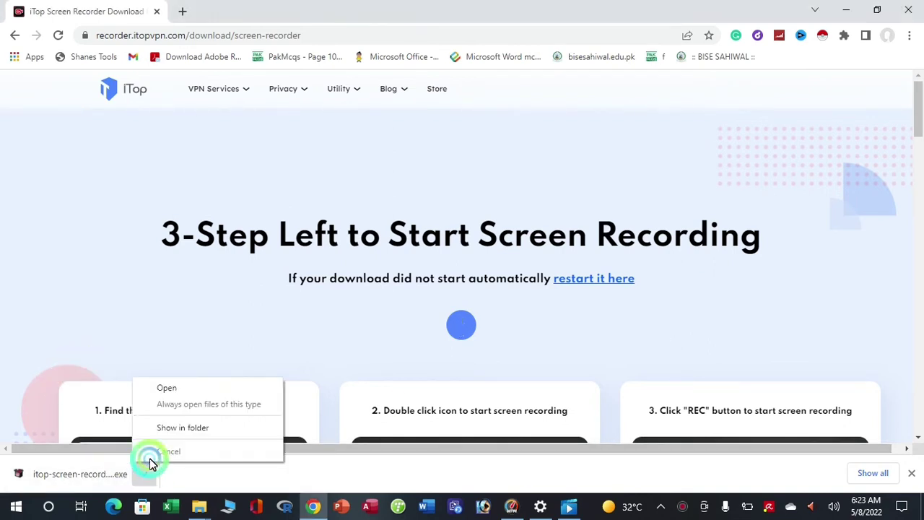
{"action": "left_click", "coordinate": [186, 387]}
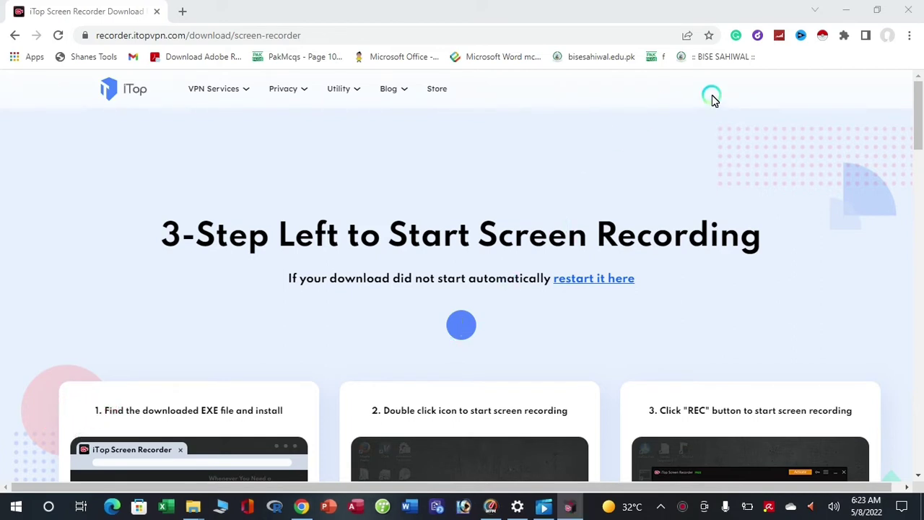
{"action": "left_click", "coordinate": [846, 9]}
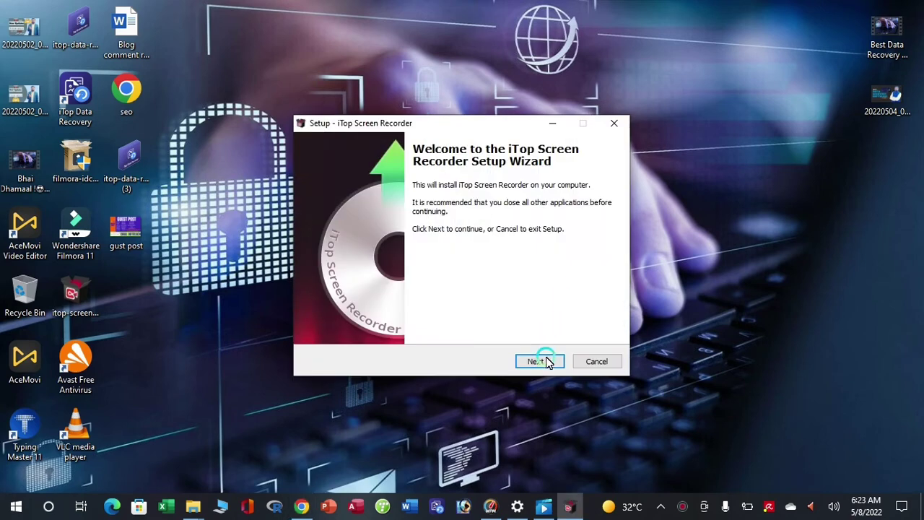
Step: Install iTop Screen Recorder, accepting the license agreement, with a desktop icon and taskbar pin, and launch it on finishing
{"action": "left_click", "coordinate": [545, 361]}
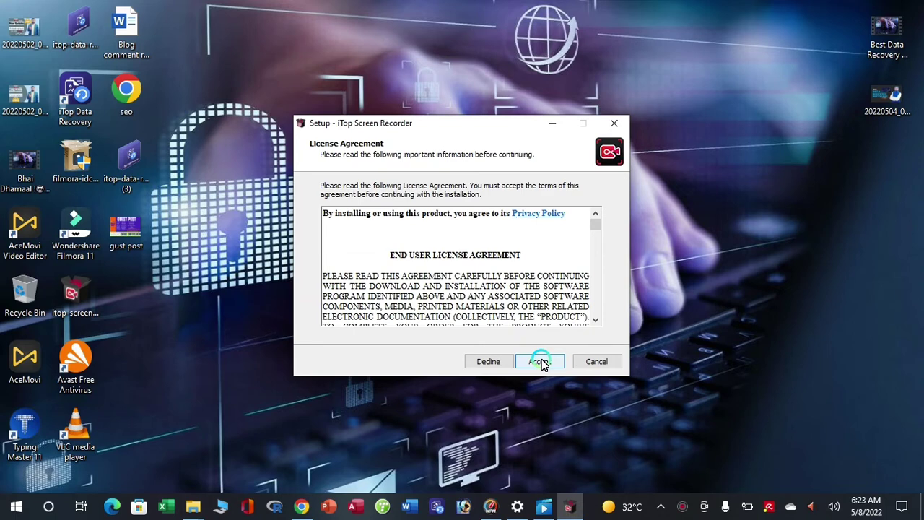
{"action": "left_click", "coordinate": [541, 360]}
{"action": "left_click", "coordinate": [541, 361]}
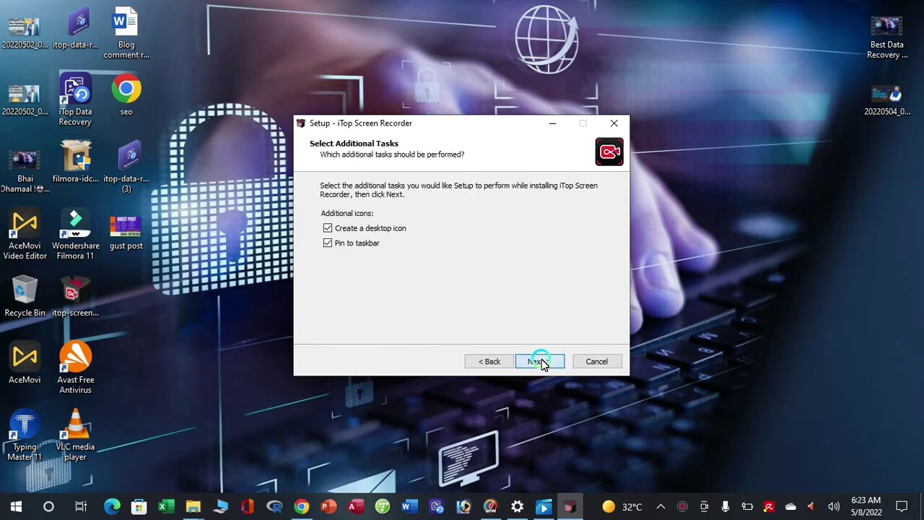
{"action": "left_click", "coordinate": [542, 361]}
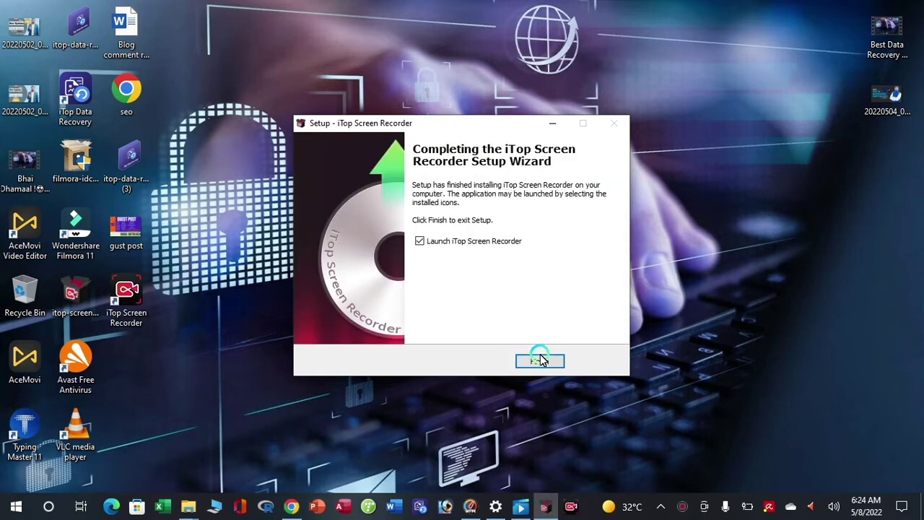
{"action": "left_click", "coordinate": [540, 361]}
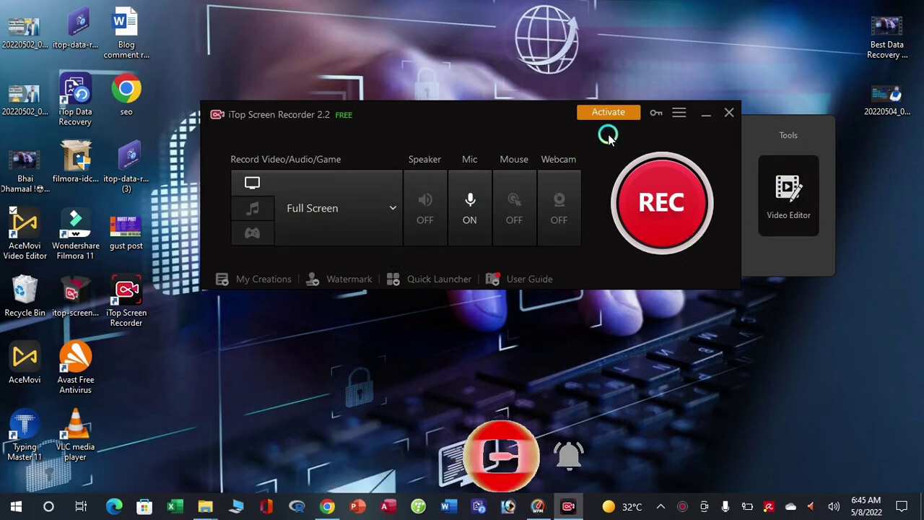
Step: In the recorder's settings, review the recording options and enable real-time protection of recording files in case of damages
{"action": "left_click", "coordinate": [679, 113]}
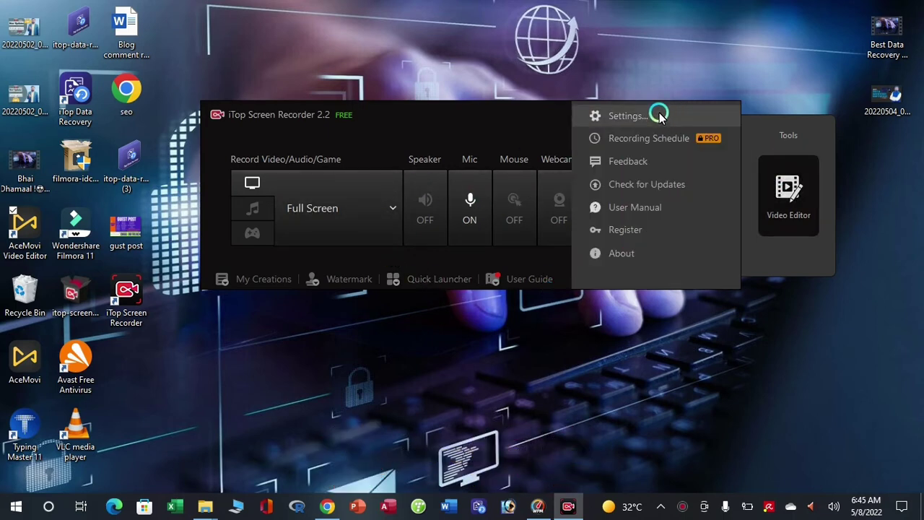
{"action": "left_click", "coordinate": [653, 115]}
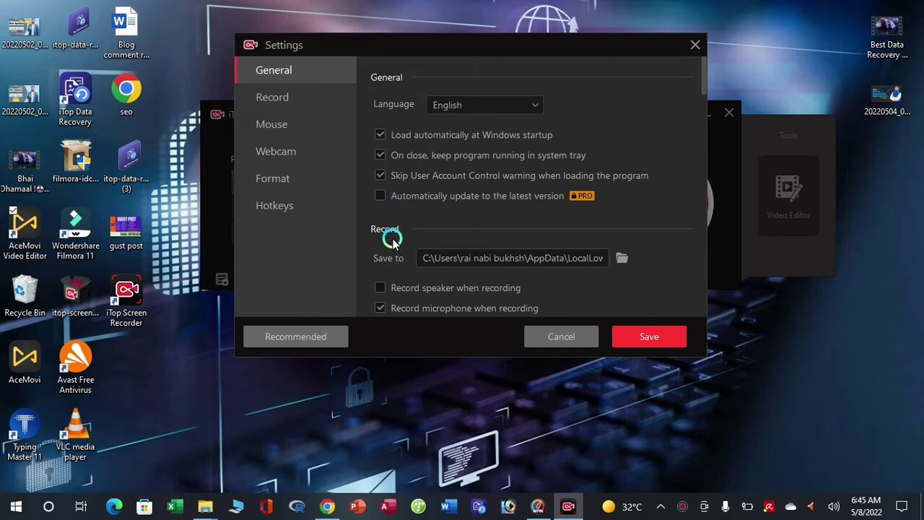
{"action": "scroll", "coordinate": [531, 214], "scroll_direction": "down", "scroll_amount": 3}
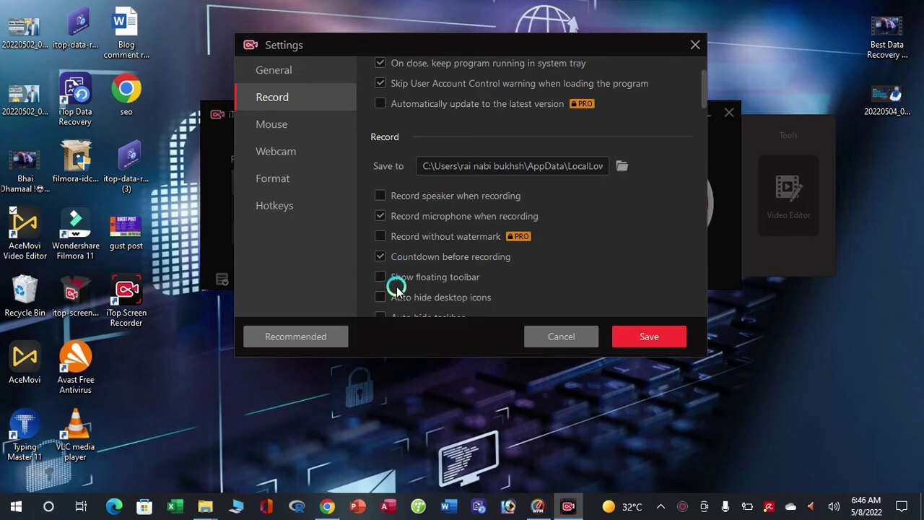
{"action": "scroll", "coordinate": [396, 287], "scroll_direction": "up", "scroll_amount": 1}
{"action": "scroll", "coordinate": [396, 288], "scroll_direction": "down", "scroll_amount": 2}
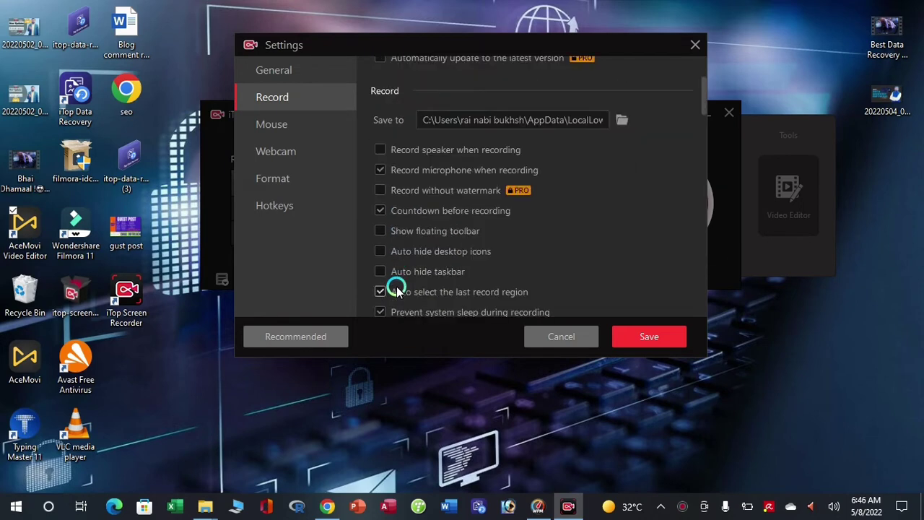
{"action": "scroll", "coordinate": [396, 289], "scroll_direction": "down", "scroll_amount": 1}
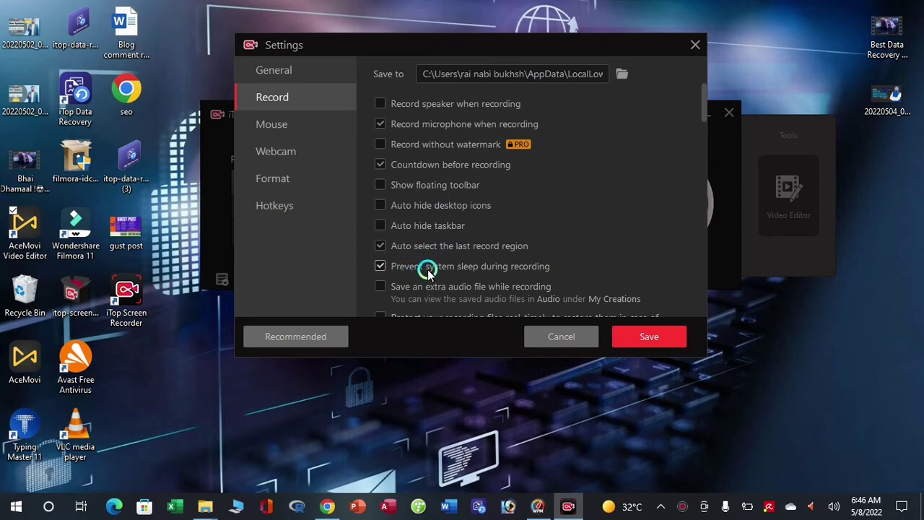
{"action": "scroll", "coordinate": [454, 273], "scroll_direction": "down", "scroll_amount": 1}
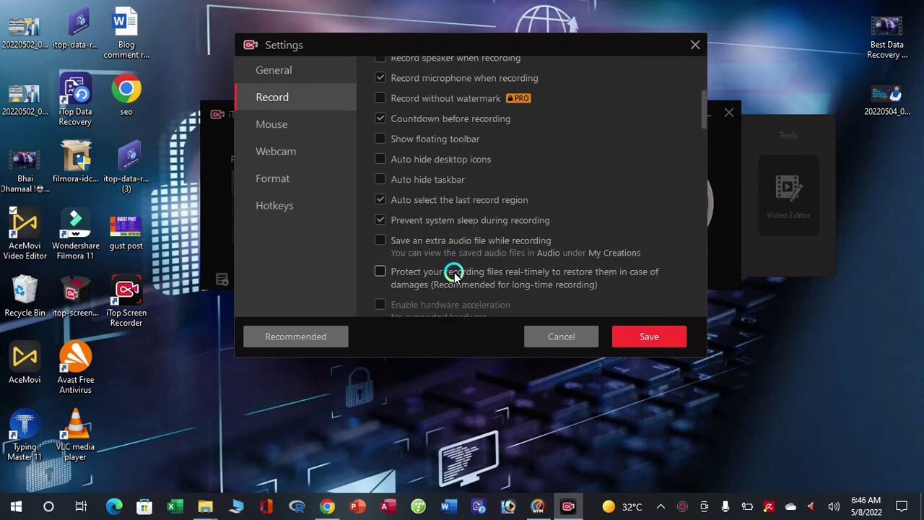
{"action": "scroll", "coordinate": [454, 273], "scroll_direction": "down", "scroll_amount": 1}
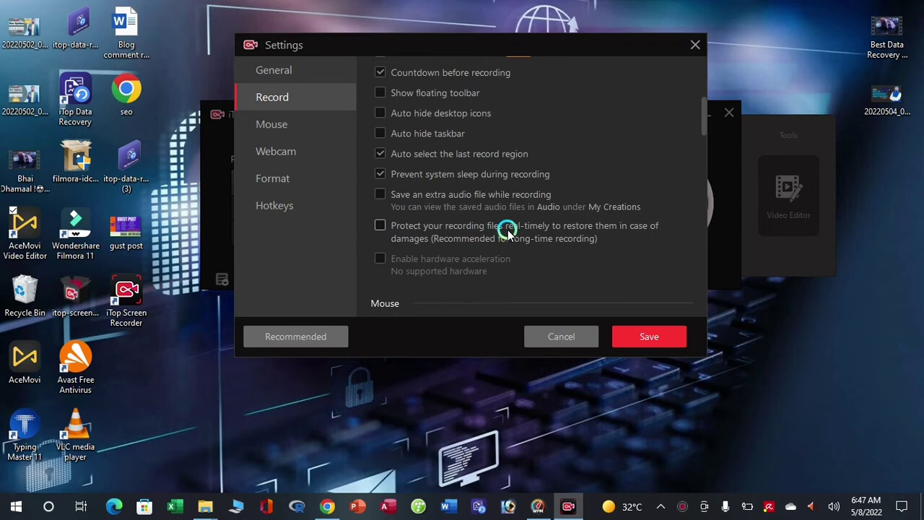
{"action": "left_click", "coordinate": [379, 226]}
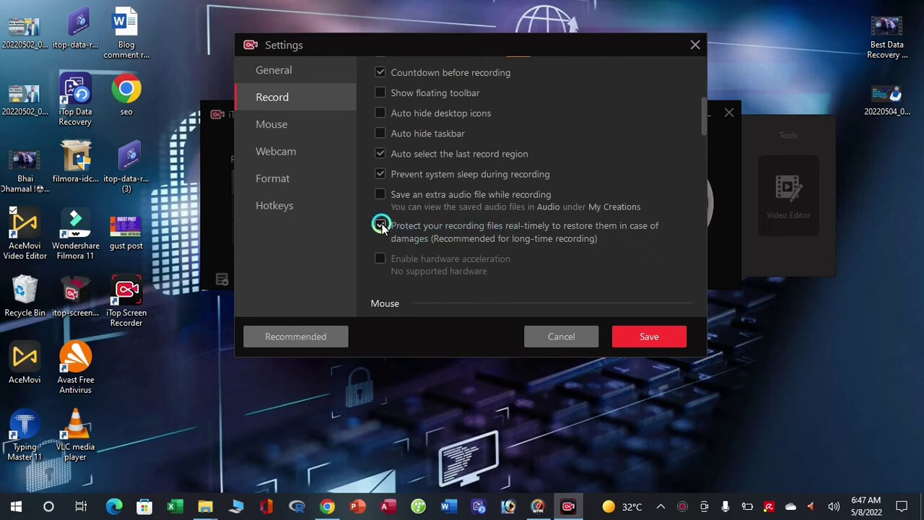
Step: Enable displaying mouse actions in recorded video, keeping the highlight effect on with its yellow colour
{"action": "scroll", "coordinate": [382, 227], "scroll_direction": "down", "scroll_amount": 5}
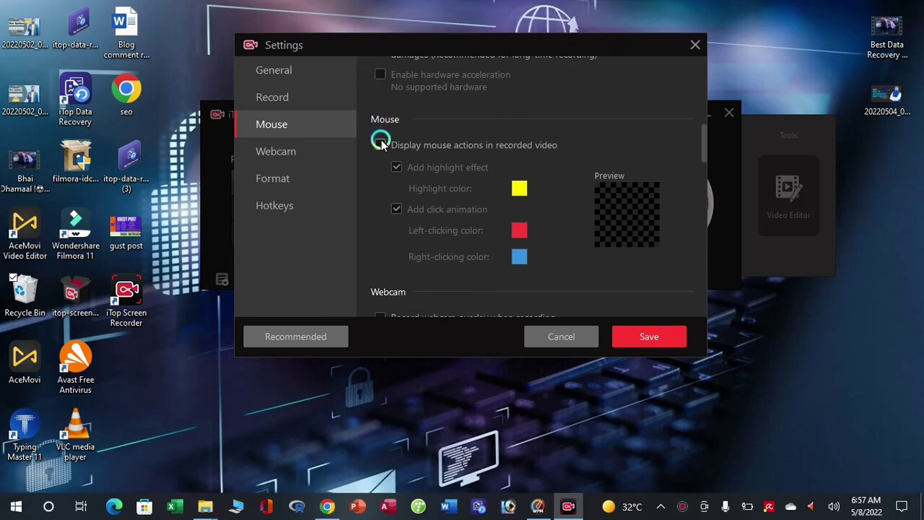
{"action": "left_click", "coordinate": [381, 142]}
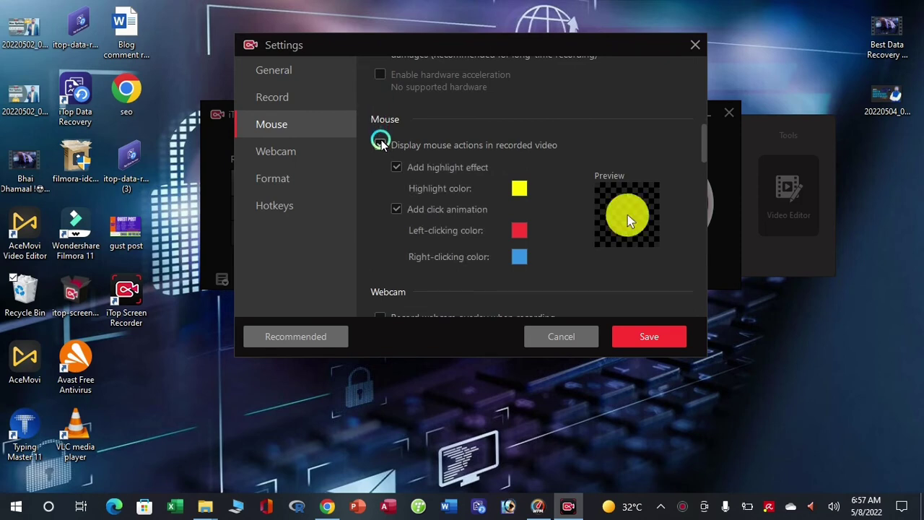
{"action": "left_click", "coordinate": [393, 167]}
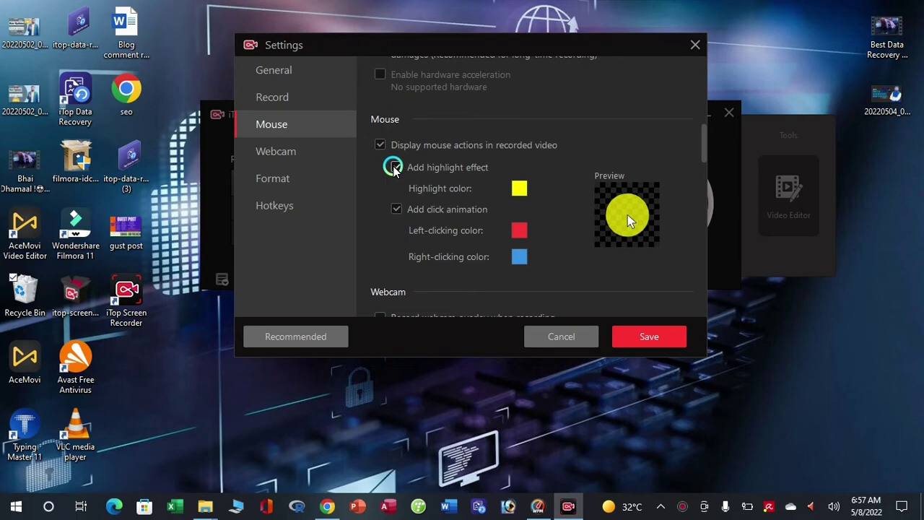
{"action": "left_click", "coordinate": [468, 169]}
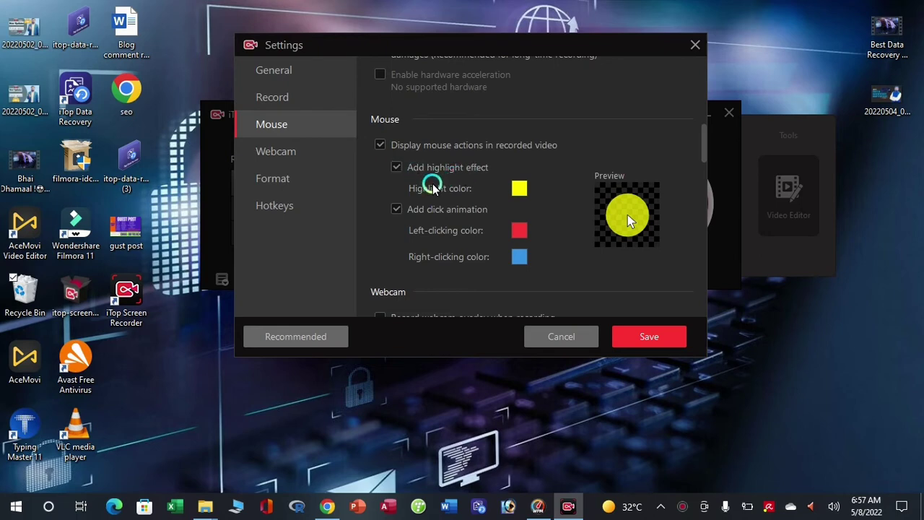
{"action": "left_click", "coordinate": [514, 192]}
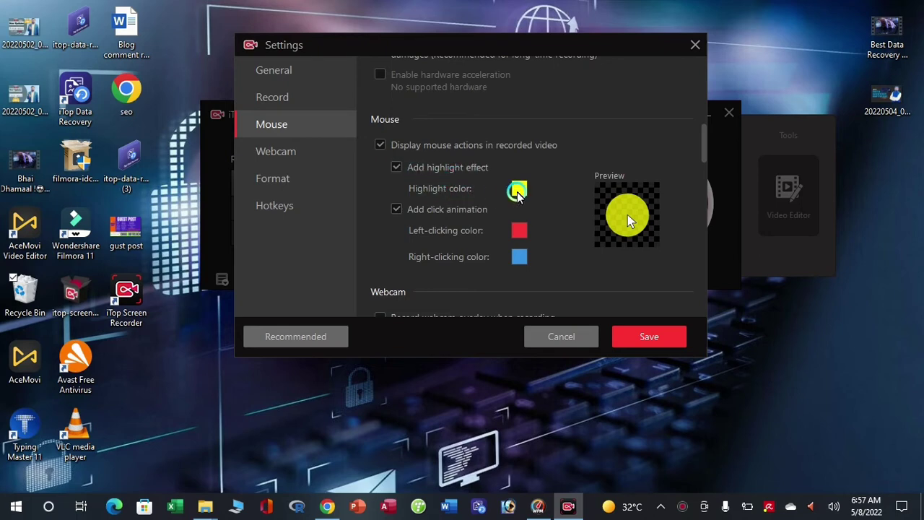
{"action": "left_click", "coordinate": [523, 110]}
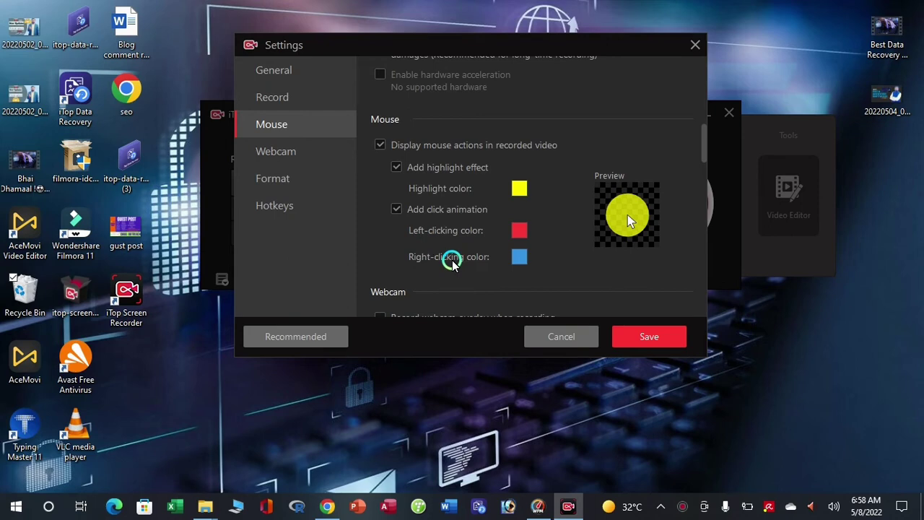
Step: Examine the webcam overlay settings and the video size, format, frame rate and bitrate choices
{"action": "scroll", "coordinate": [452, 264], "scroll_direction": "down", "scroll_amount": 3}
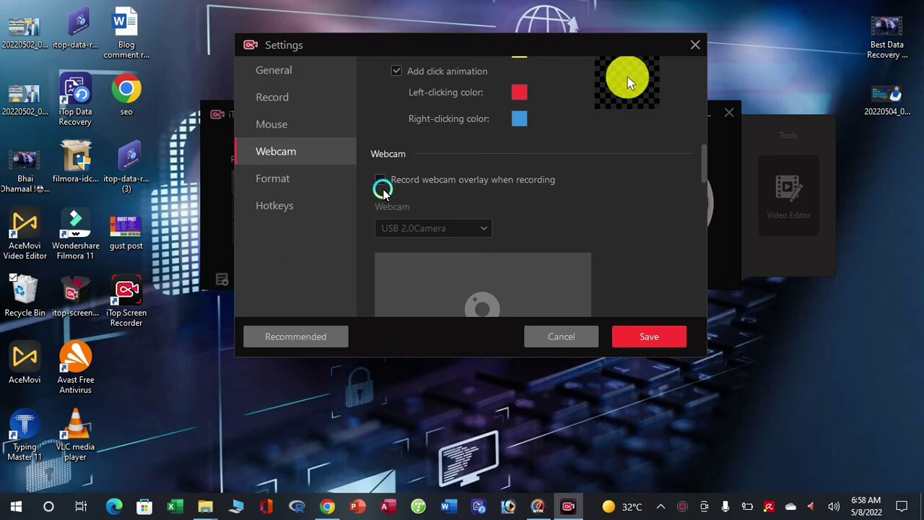
{"action": "scroll", "coordinate": [383, 190], "scroll_direction": "down", "scroll_amount": 2}
{"action": "scroll", "coordinate": [384, 189], "scroll_direction": "down", "scroll_amount": 5}
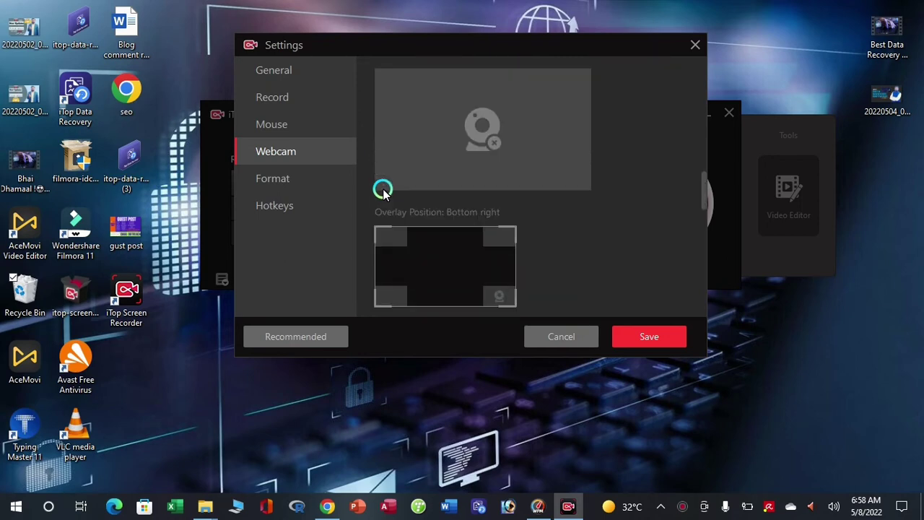
{"action": "scroll", "coordinate": [384, 190], "scroll_direction": "down", "scroll_amount": 1}
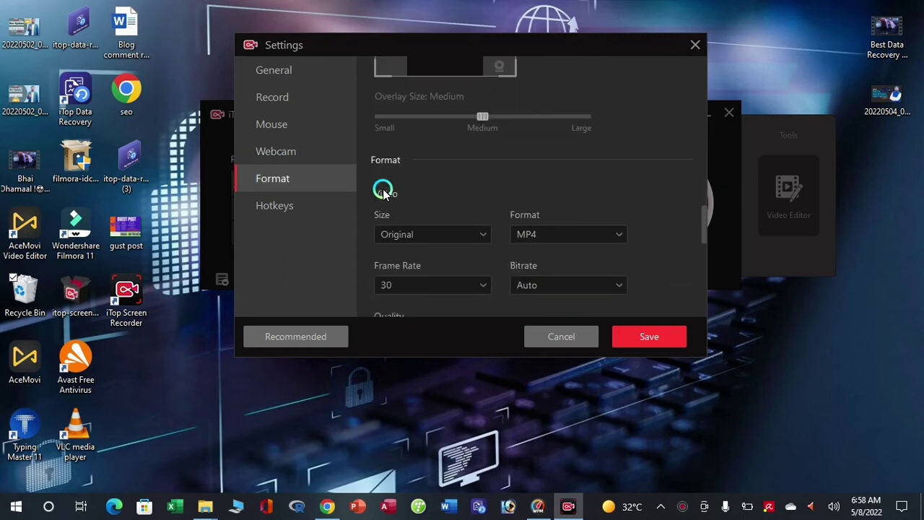
{"action": "left_click", "coordinate": [477, 236]}
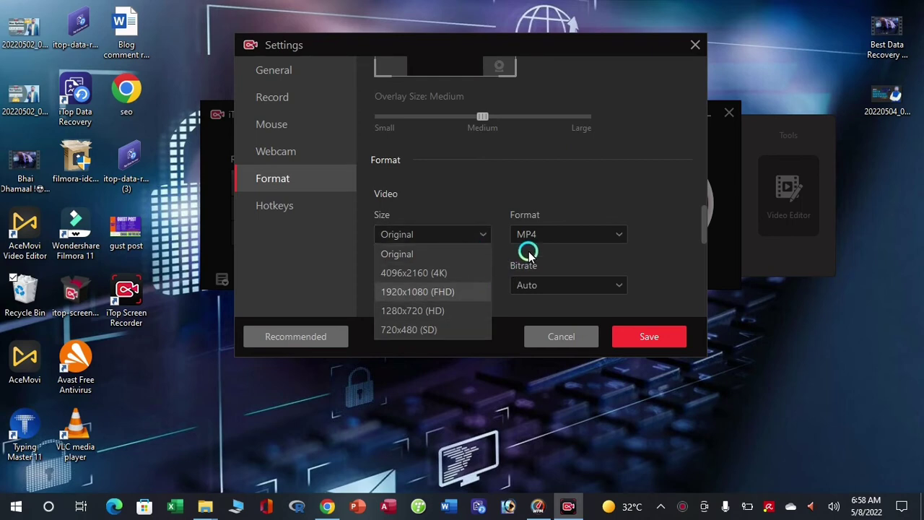
{"action": "left_click", "coordinate": [552, 238]}
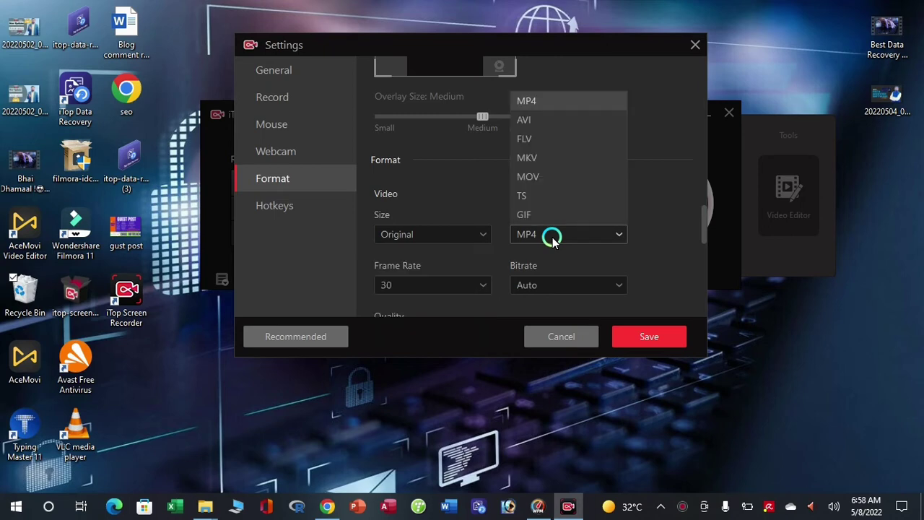
{"action": "left_click", "coordinate": [453, 287]}
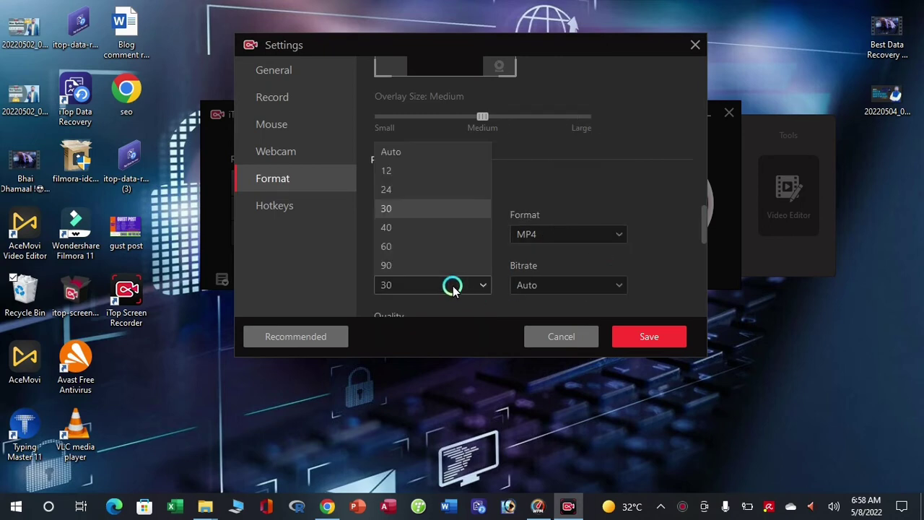
{"action": "left_click", "coordinate": [530, 289]}
{"action": "left_click", "coordinate": [531, 289]}
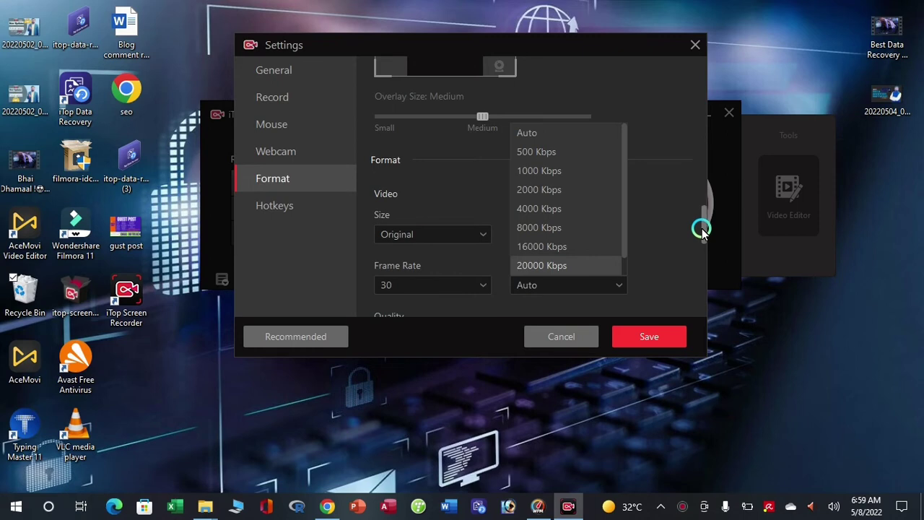
{"action": "scroll", "coordinate": [701, 229], "scroll_direction": "down", "scroll_amount": 2}
{"action": "left_click", "coordinate": [645, 215]}
Step: Set the recorded video's quality to High
{"action": "scroll", "coordinate": [650, 222], "scroll_direction": "down", "scroll_amount": 1}
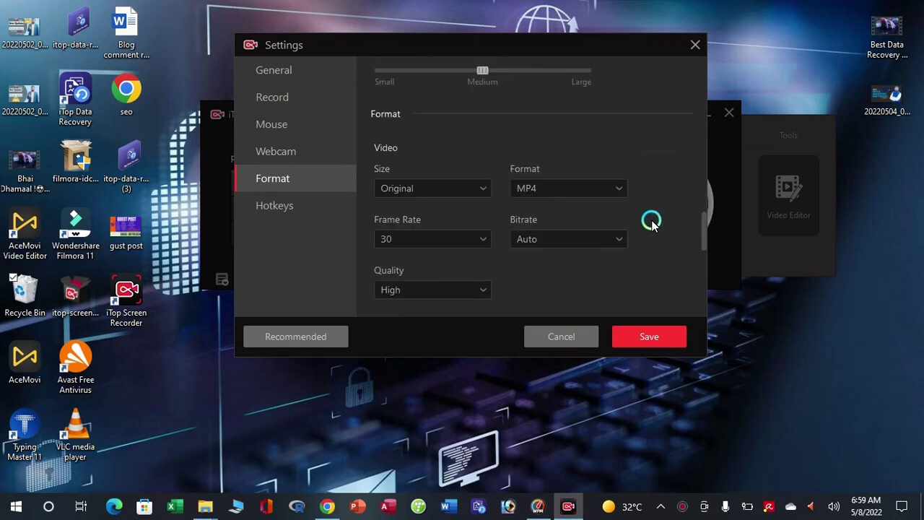
{"action": "scroll", "coordinate": [652, 224], "scroll_direction": "down", "scroll_amount": 1}
{"action": "scroll", "coordinate": [652, 224], "scroll_direction": "down", "scroll_amount": 1}
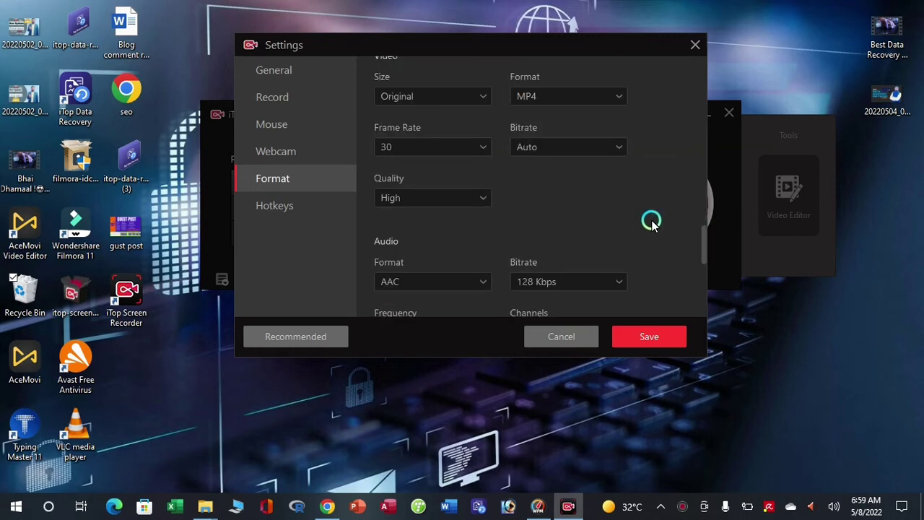
{"action": "left_click", "coordinate": [460, 202]}
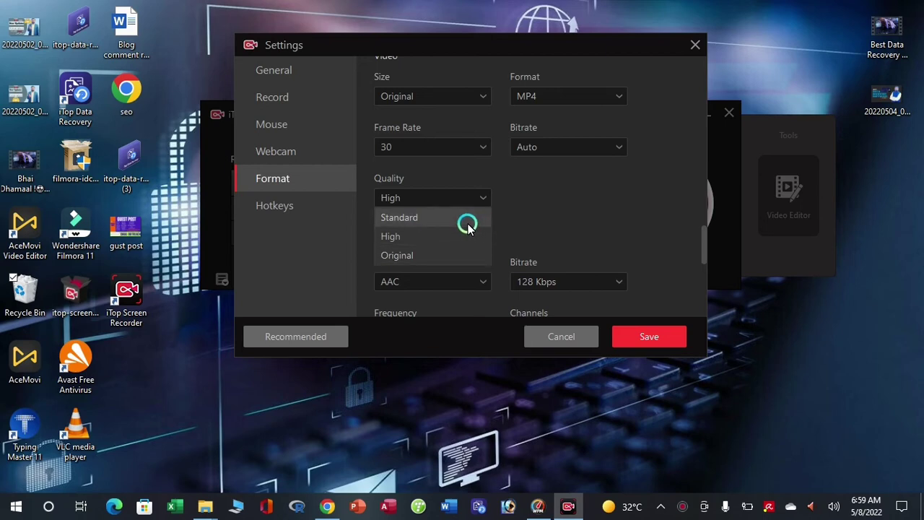
{"action": "left_click", "coordinate": [453, 238]}
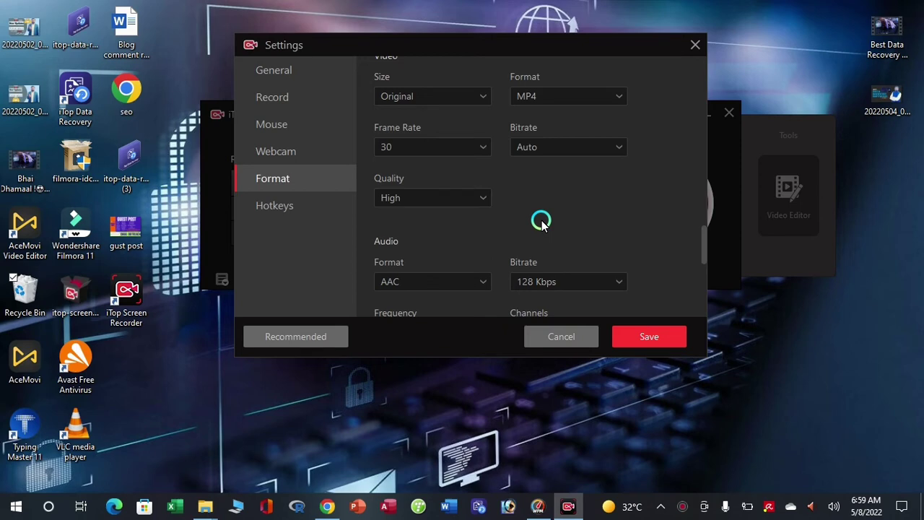
Step: Review the audio, screenshot format and hotkey settings, and save the recorder's settings
{"action": "scroll", "coordinate": [542, 224], "scroll_direction": "down", "scroll_amount": 1}
{"action": "scroll", "coordinate": [505, 224], "scroll_direction": "down", "scroll_amount": 1}
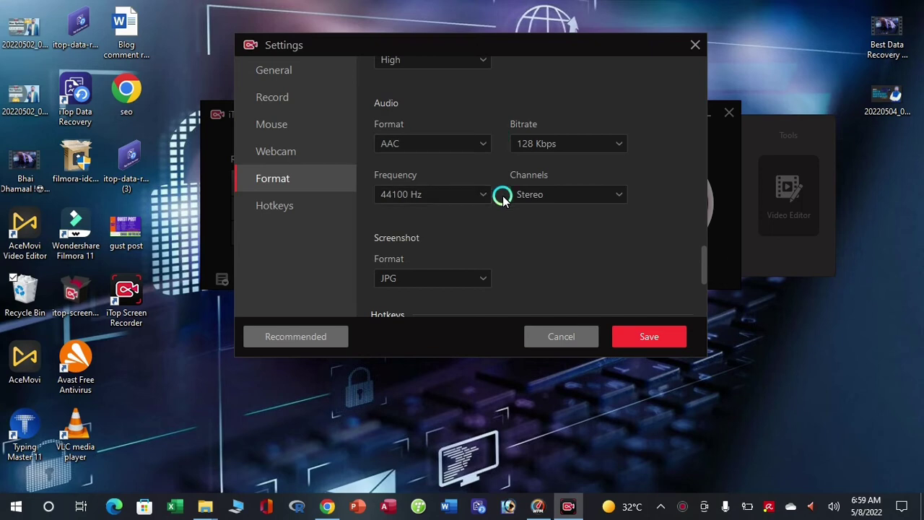
{"action": "scroll", "coordinate": [511, 233], "scroll_direction": "down", "scroll_amount": 2}
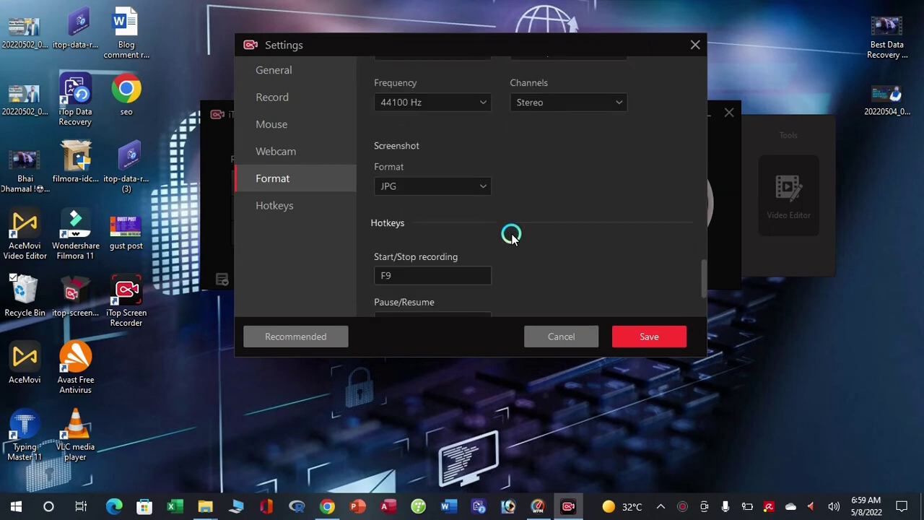
{"action": "left_click", "coordinate": [452, 186]}
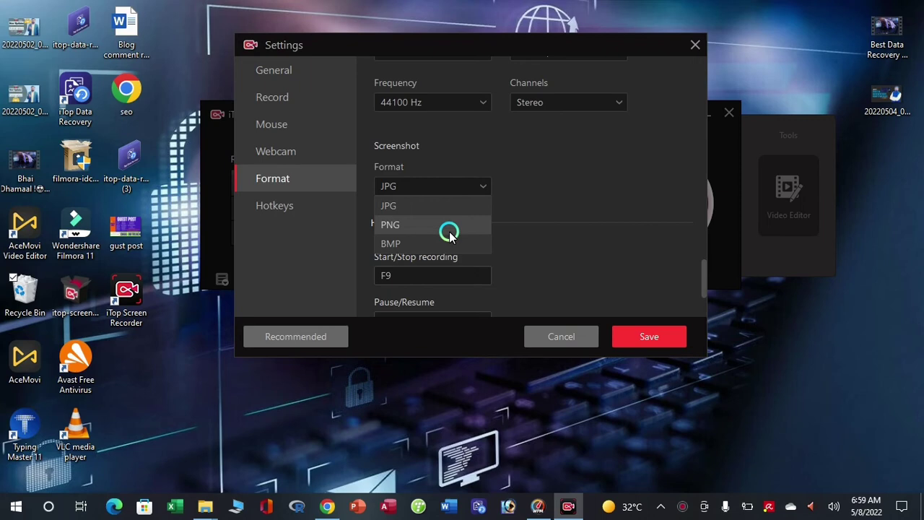
{"action": "left_click", "coordinate": [519, 197]}
{"action": "scroll", "coordinate": [505, 210], "scroll_direction": "down", "scroll_amount": 3}
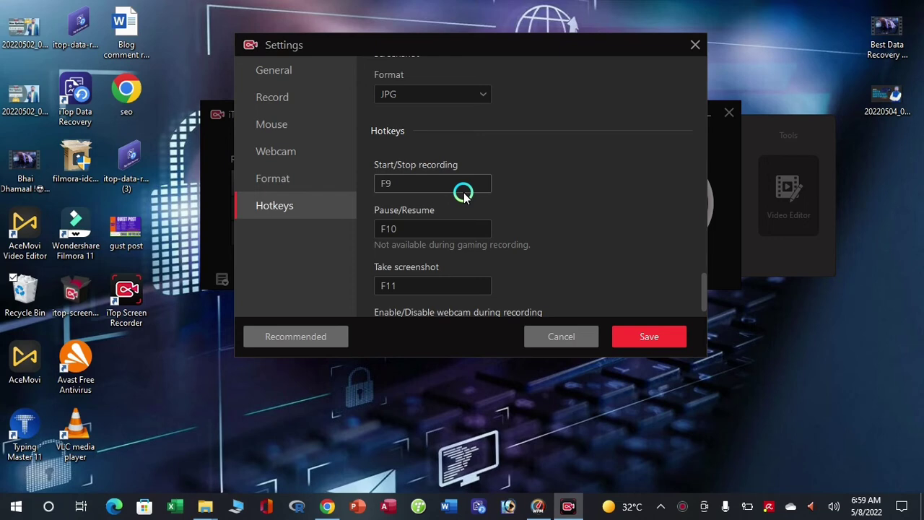
{"action": "scroll", "coordinate": [462, 193], "scroll_direction": "down", "scroll_amount": 1}
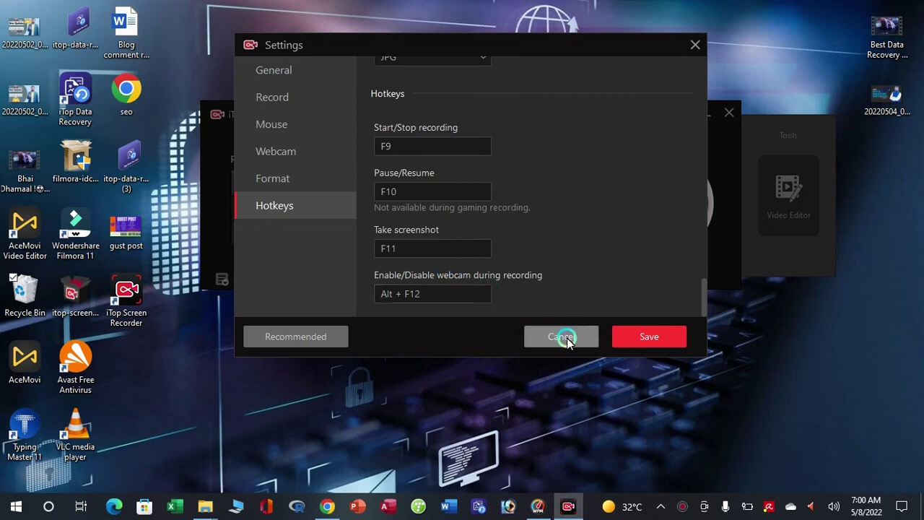
{"action": "left_click", "coordinate": [630, 336]}
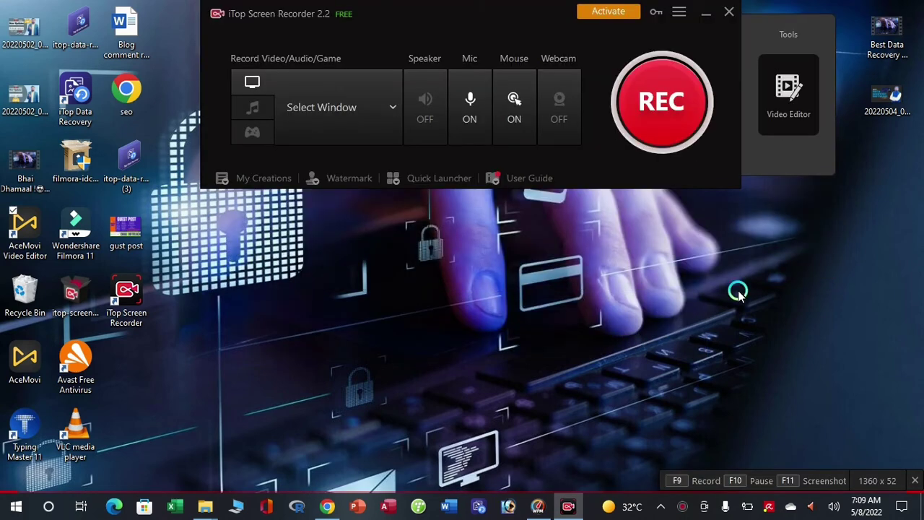
Step: Set the capture area to Full Screen, and try Select Region over the whole screen
{"action": "left_click", "coordinate": [331, 122]}
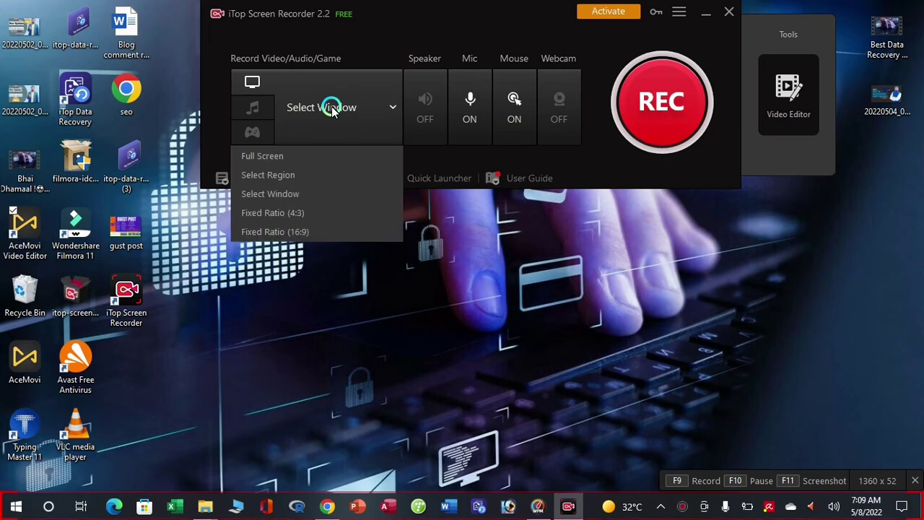
{"action": "left_click", "coordinate": [327, 153]}
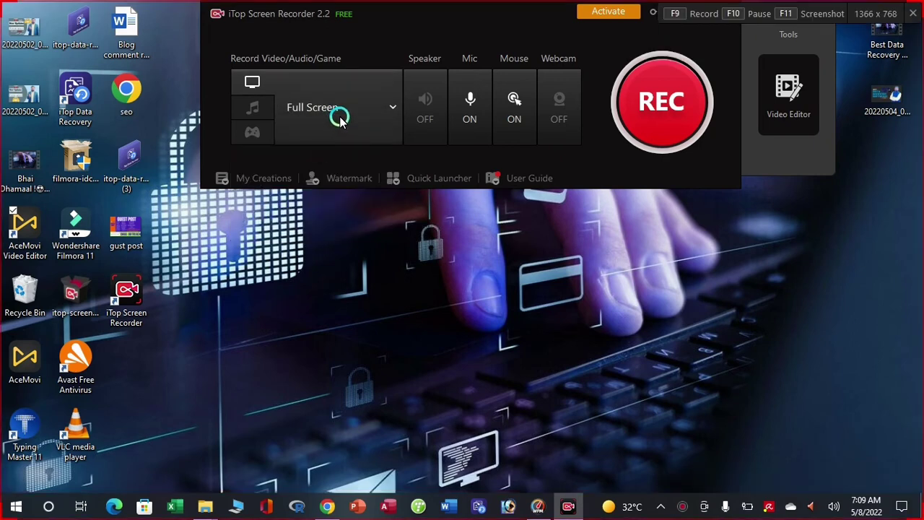
{"action": "left_click", "coordinate": [338, 119]}
{"action": "left_click", "coordinate": [339, 176]}
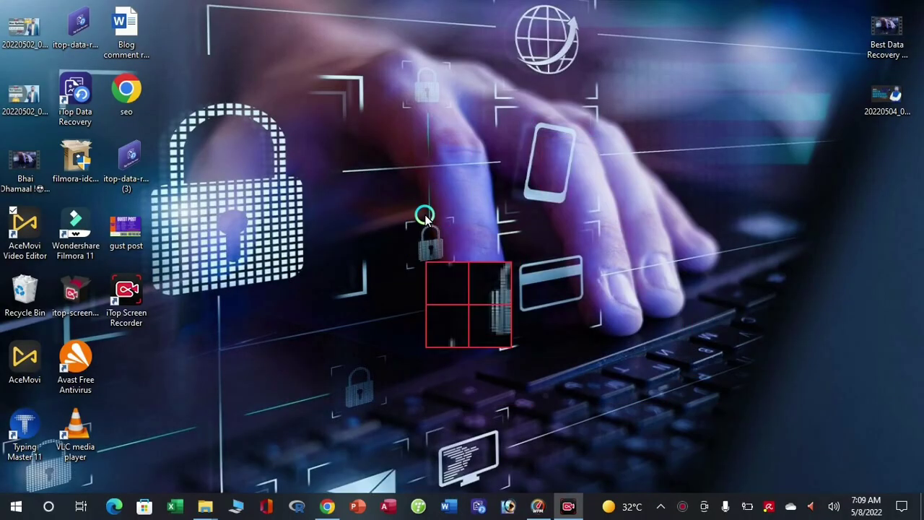
{"action": "left_click", "coordinate": [556, 501]}
Step: Set the capture area to Select Window and pick the Windows taskbar
{"action": "left_click", "coordinate": [312, 103]}
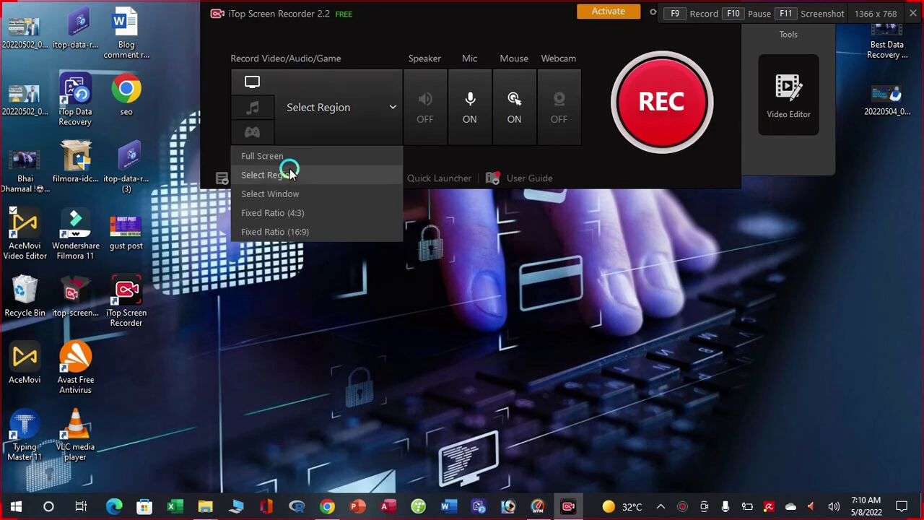
{"action": "left_click", "coordinate": [295, 192]}
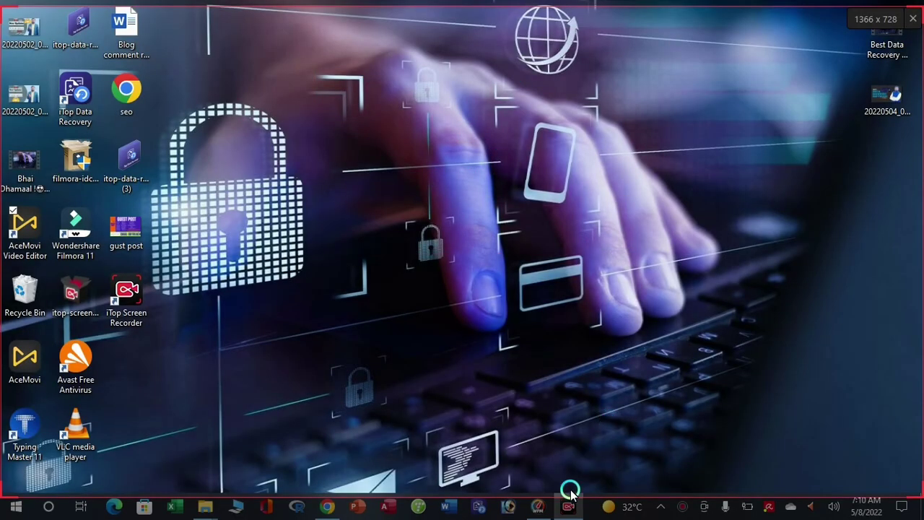
{"action": "left_click", "coordinate": [570, 494]}
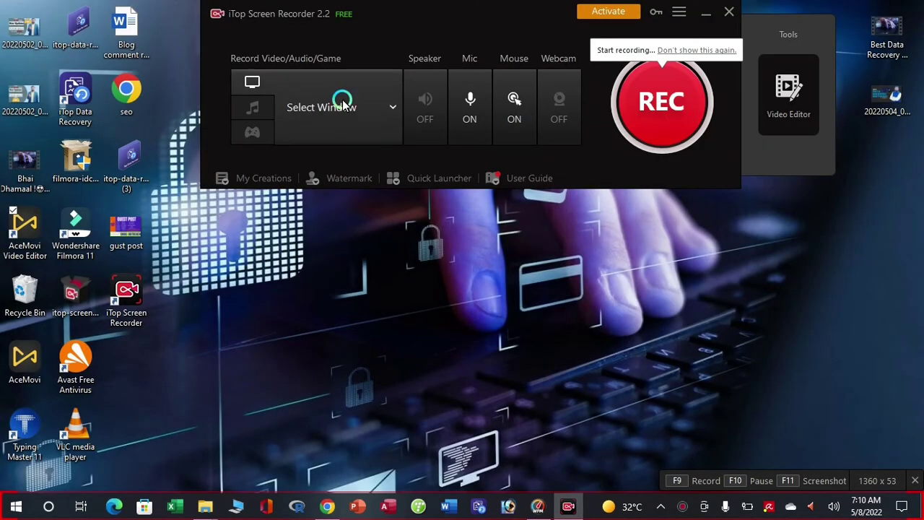
Step: Check the fixed-ratio capture choices and view the audio and game recording modes
{"action": "left_click", "coordinate": [343, 105]}
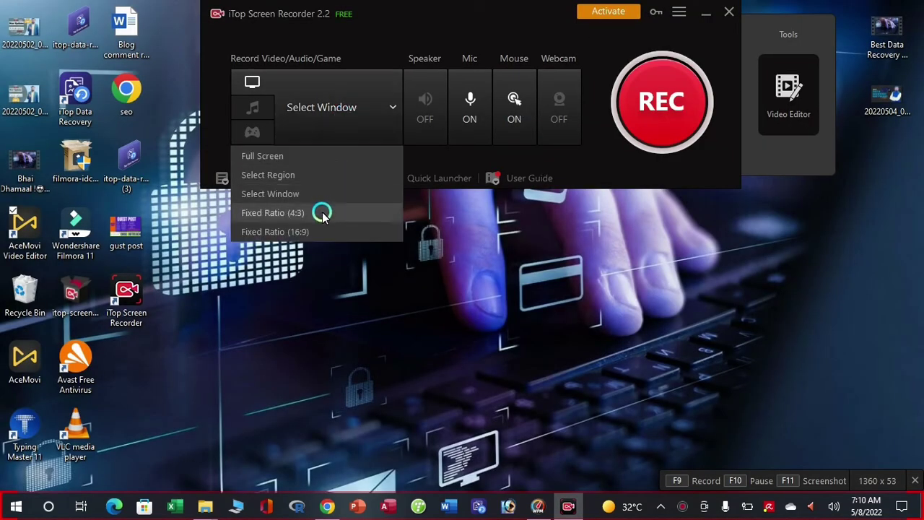
{"action": "left_click", "coordinate": [264, 110]}
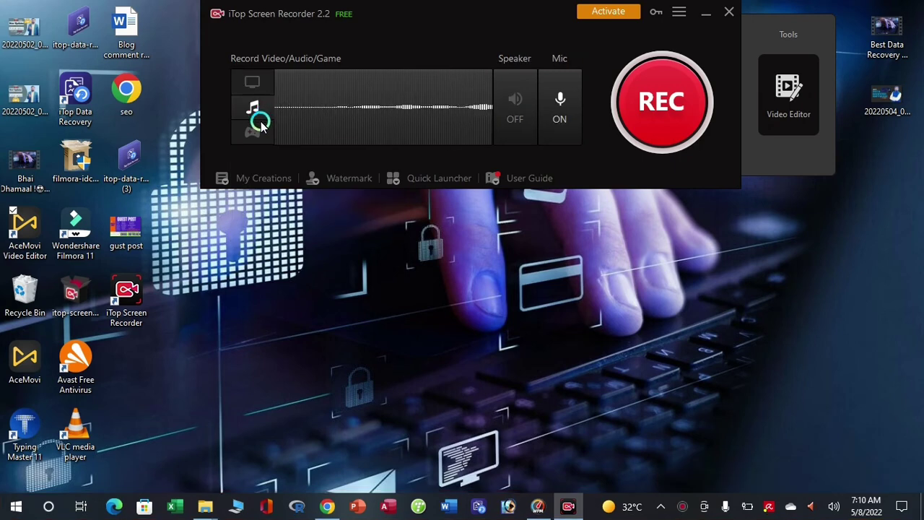
{"action": "left_click", "coordinate": [252, 131]}
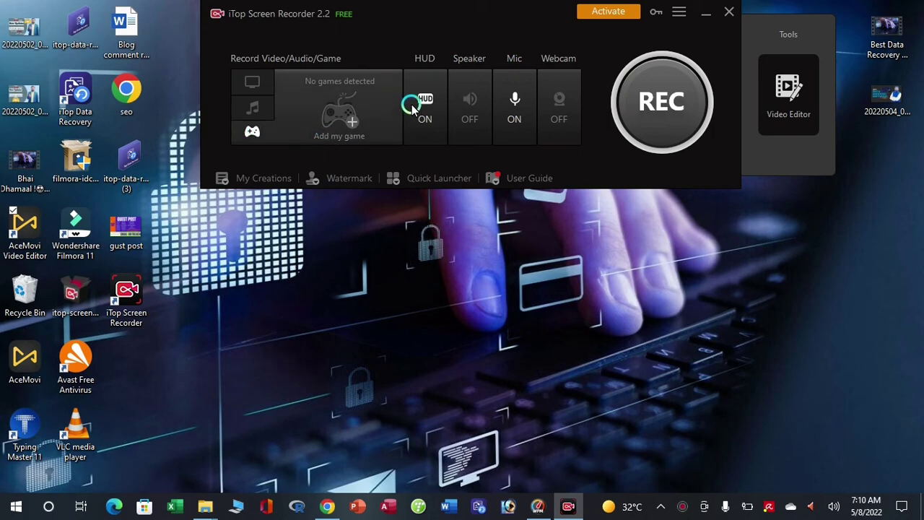
Step: View the license registration dialog and the Video Editor with its import dialog, closing each without registering or importing anything
{"action": "left_click", "coordinate": [653, 14]}
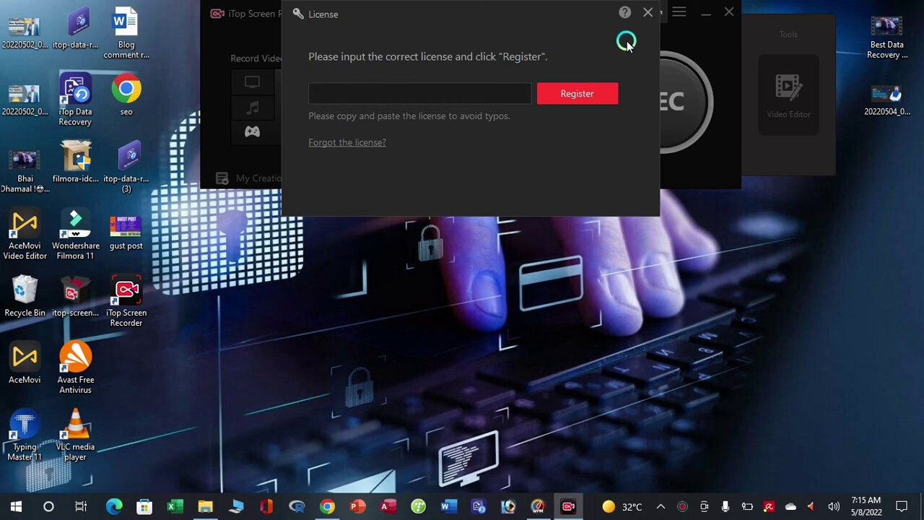
{"action": "left_click", "coordinate": [648, 13]}
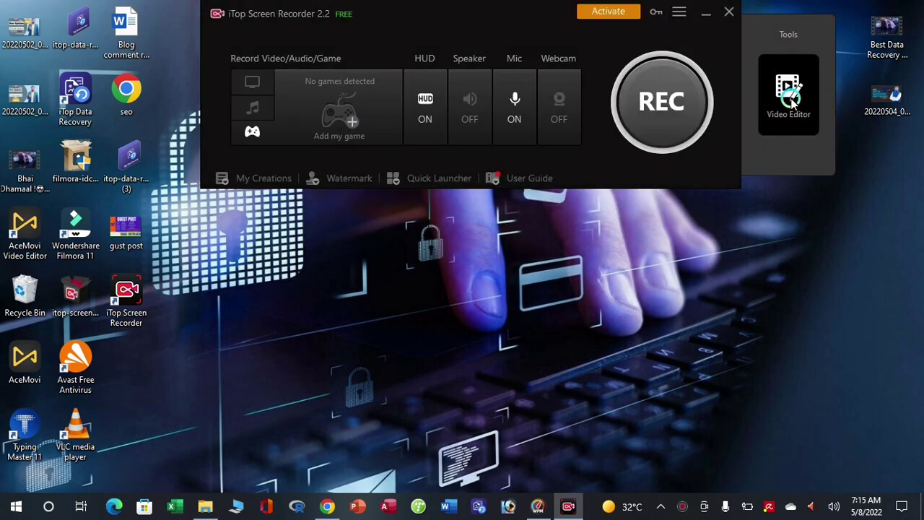
{"action": "left_click", "coordinate": [788, 101]}
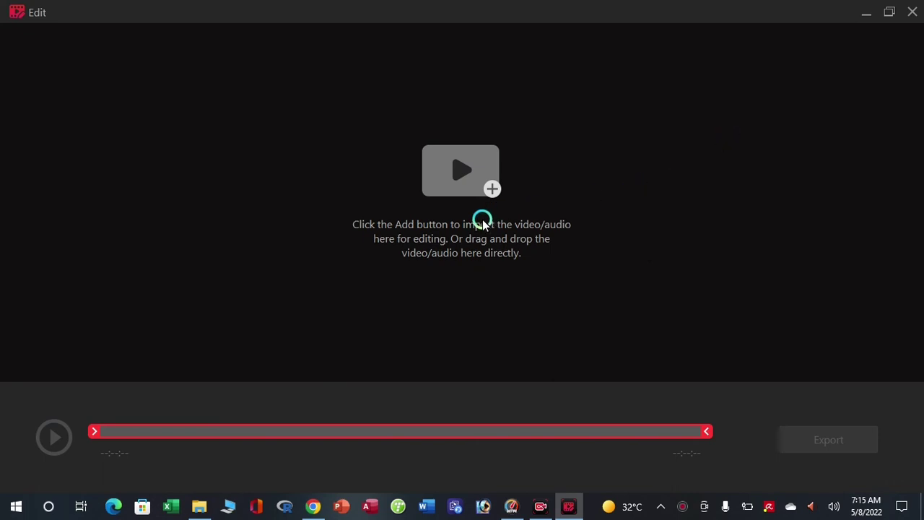
{"action": "left_click", "coordinate": [487, 190]}
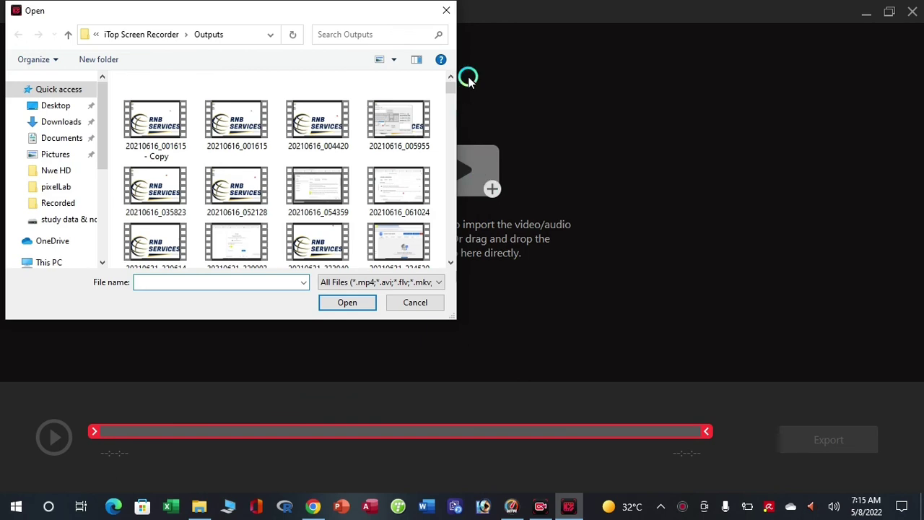
{"action": "left_click", "coordinate": [446, 9]}
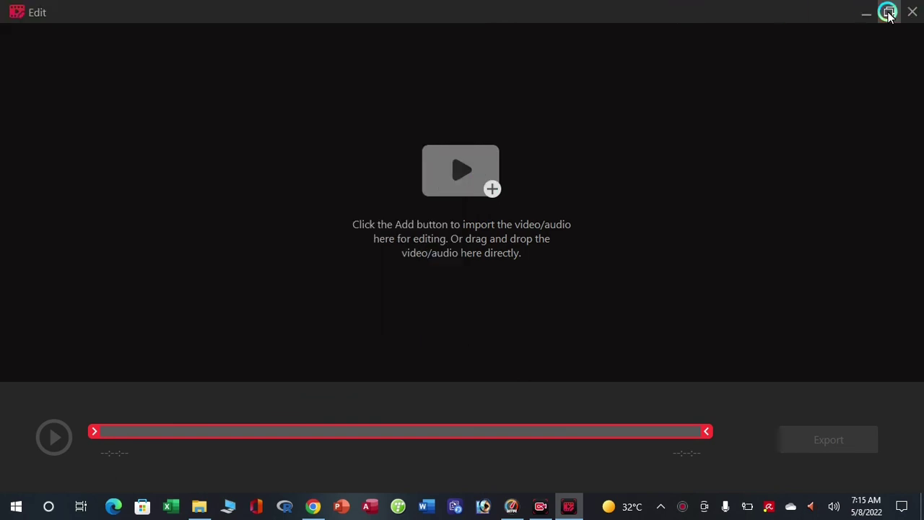
{"action": "left_click", "coordinate": [912, 11]}
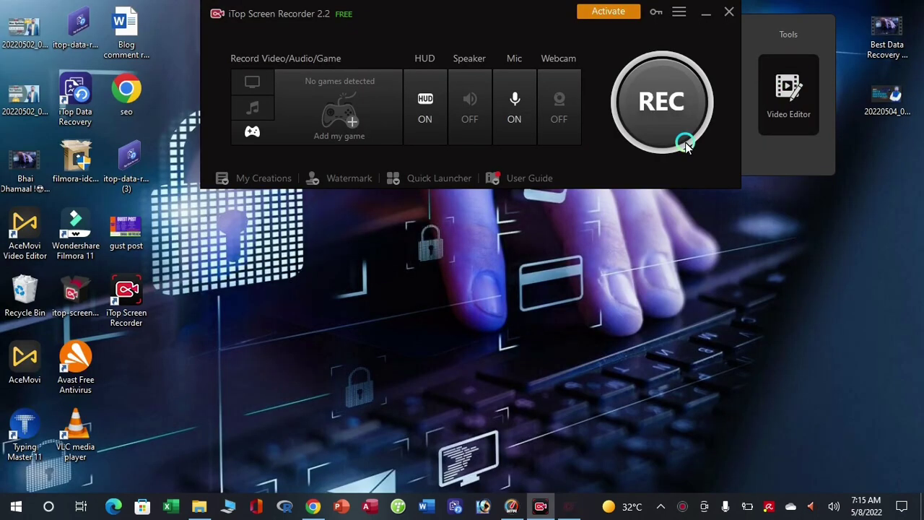
Step: Look through the video, audio and screenshot lists in My Creations
{"action": "left_click", "coordinate": [280, 180]}
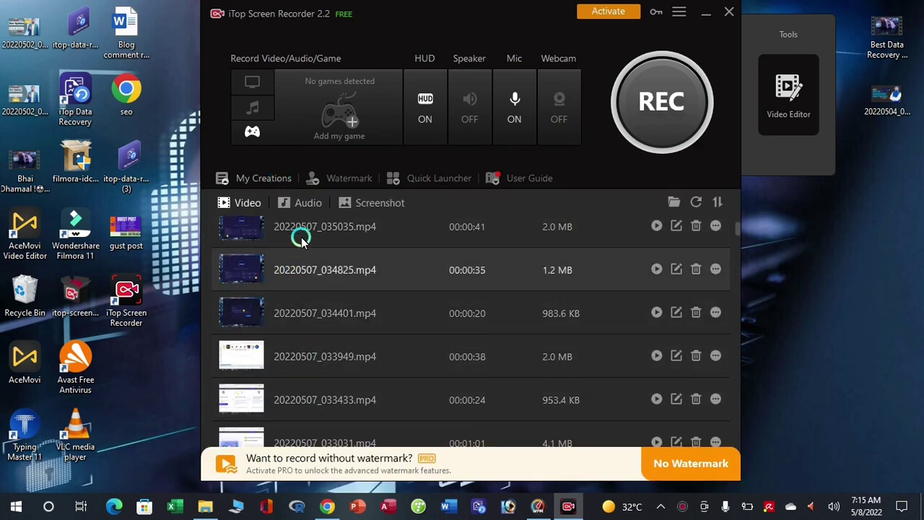
{"action": "left_click", "coordinate": [308, 204]}
{"action": "left_click", "coordinate": [375, 204]}
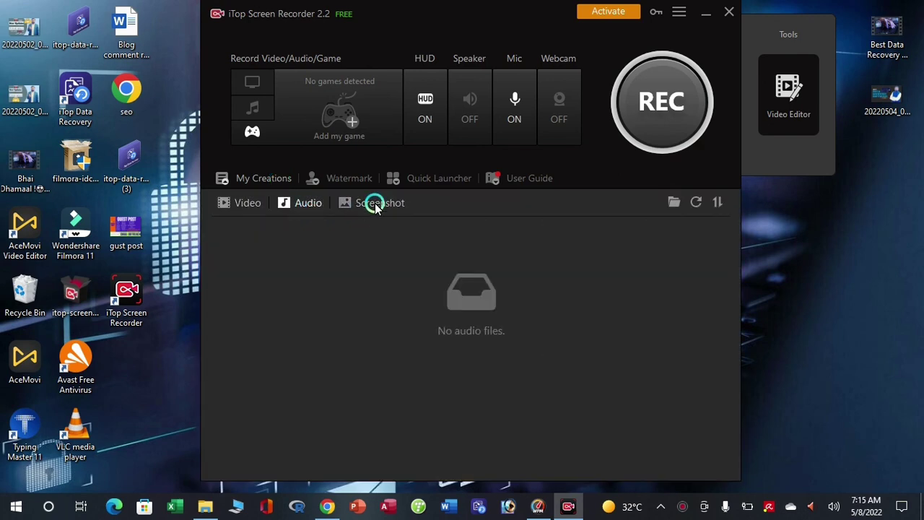